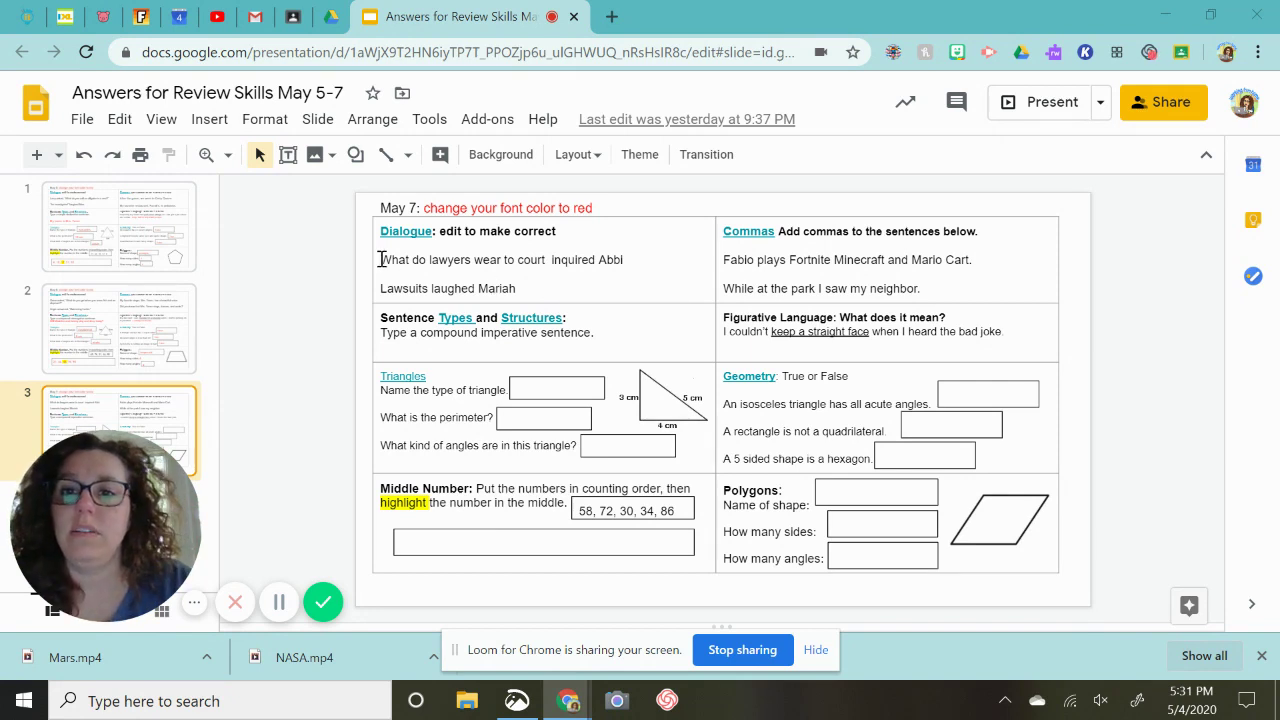
Step: Punctuate the first Dialogue sentence so the quoted question reads “What do lawyers wear to court?” and the sentence ends with a period
click(480, 263)
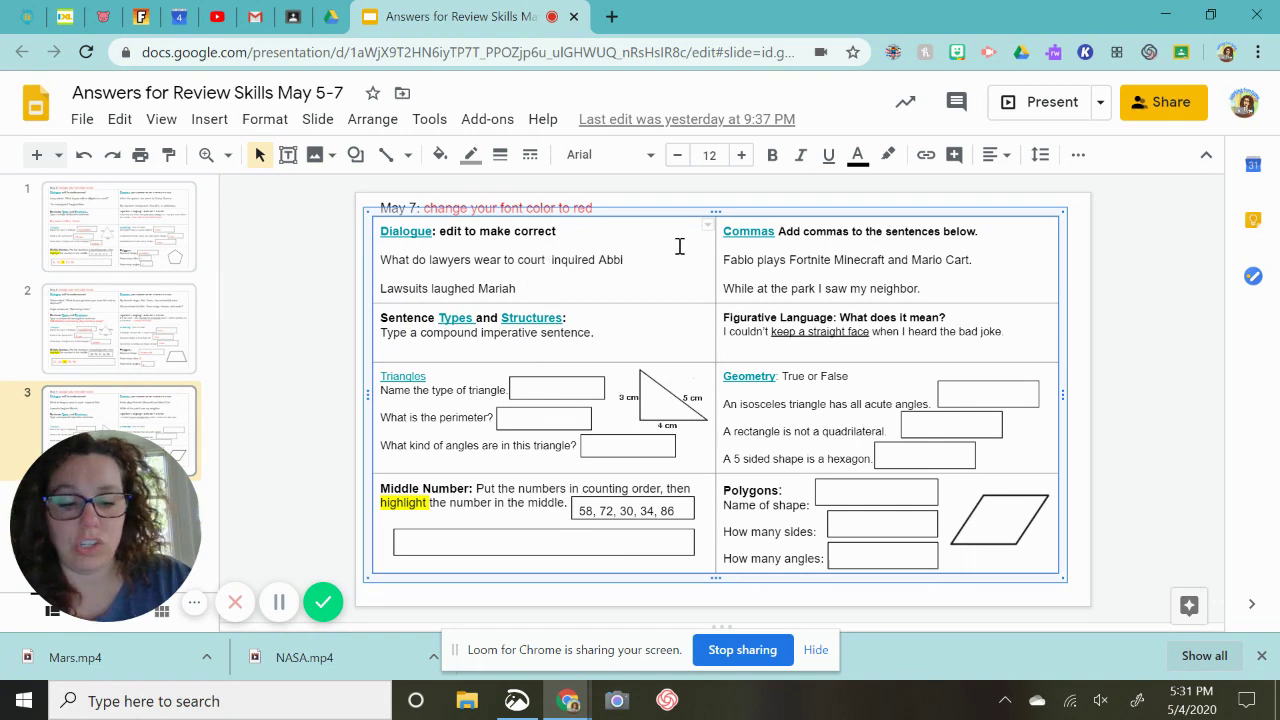
text(")
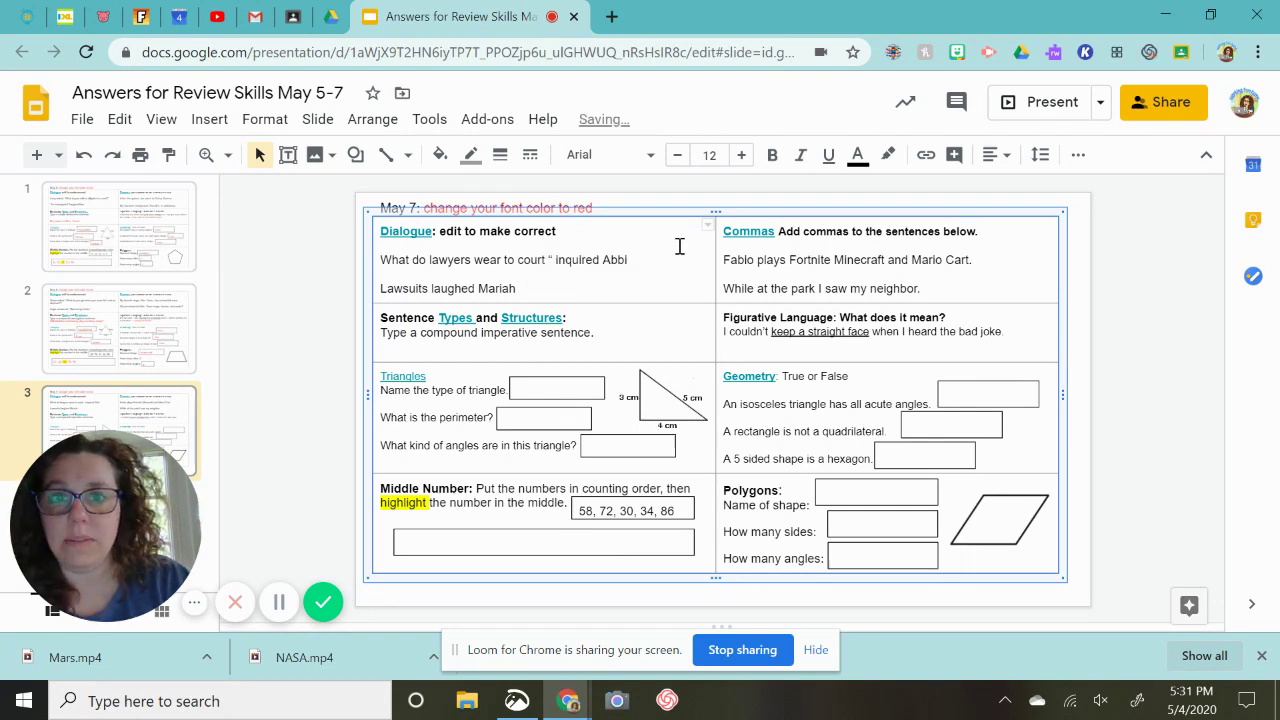
key(BackSpace)
key(BackSpace)
text(")
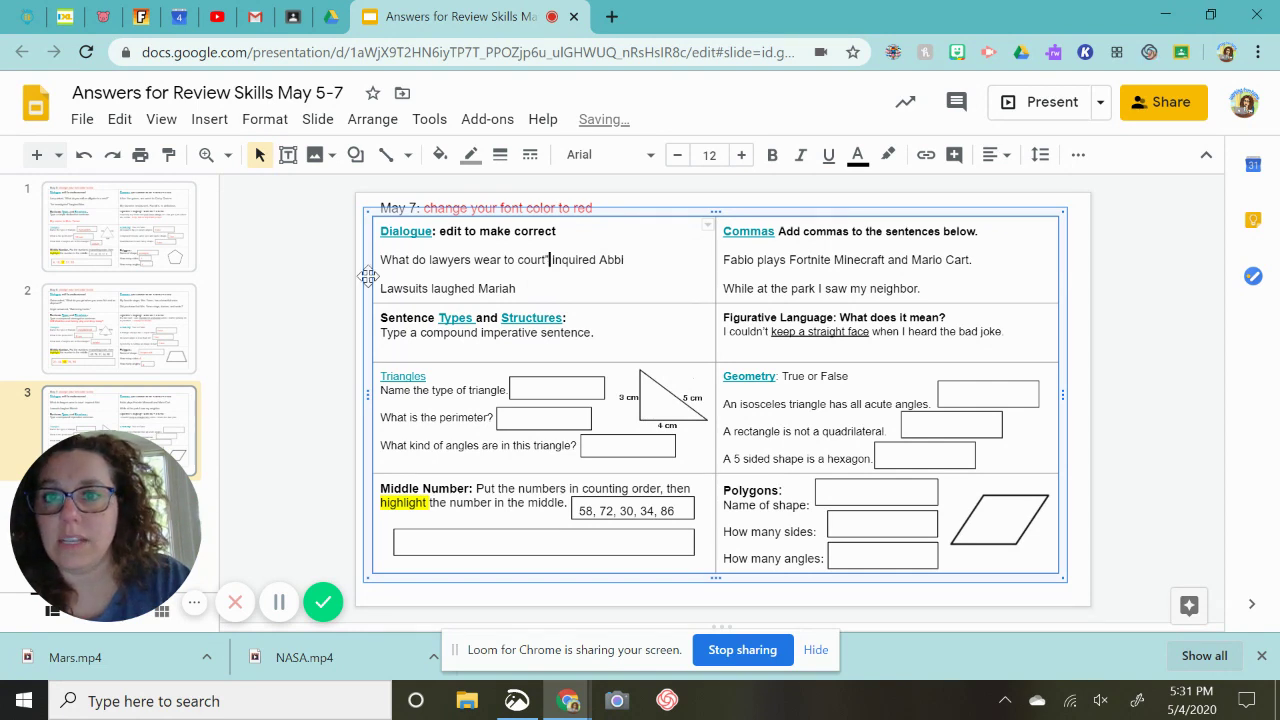
click(381, 260)
text(")
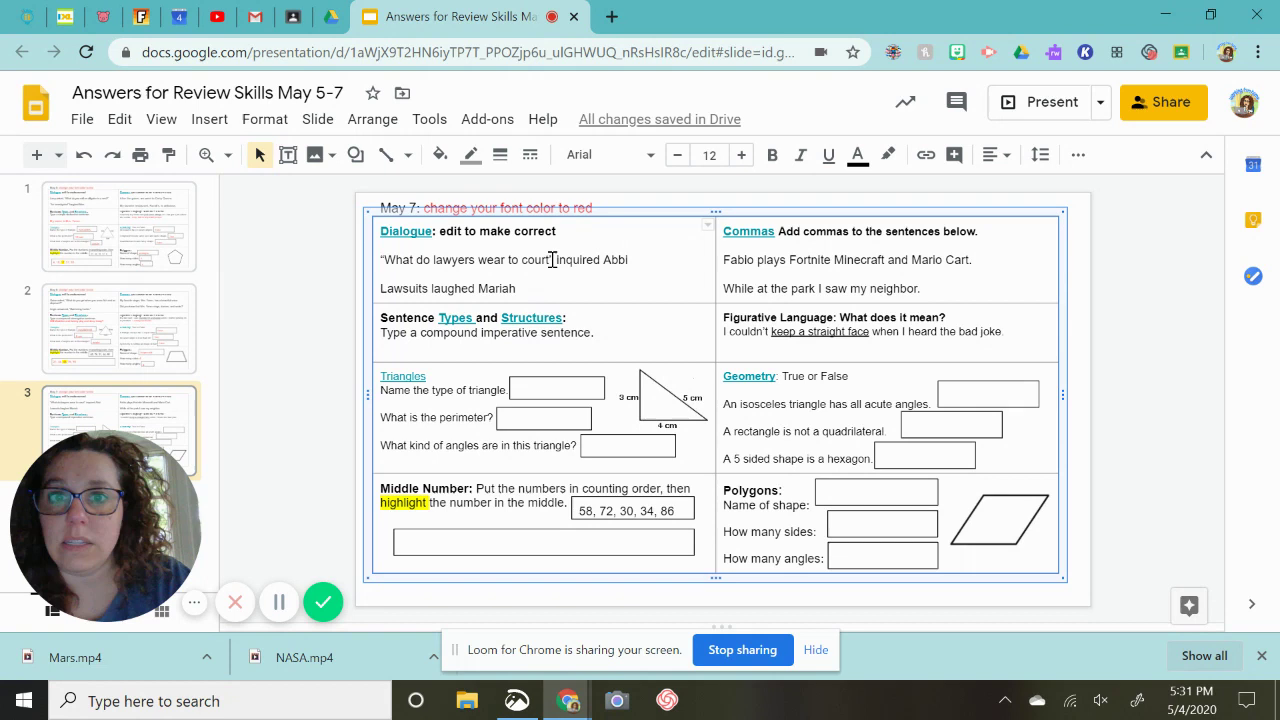
text(?")
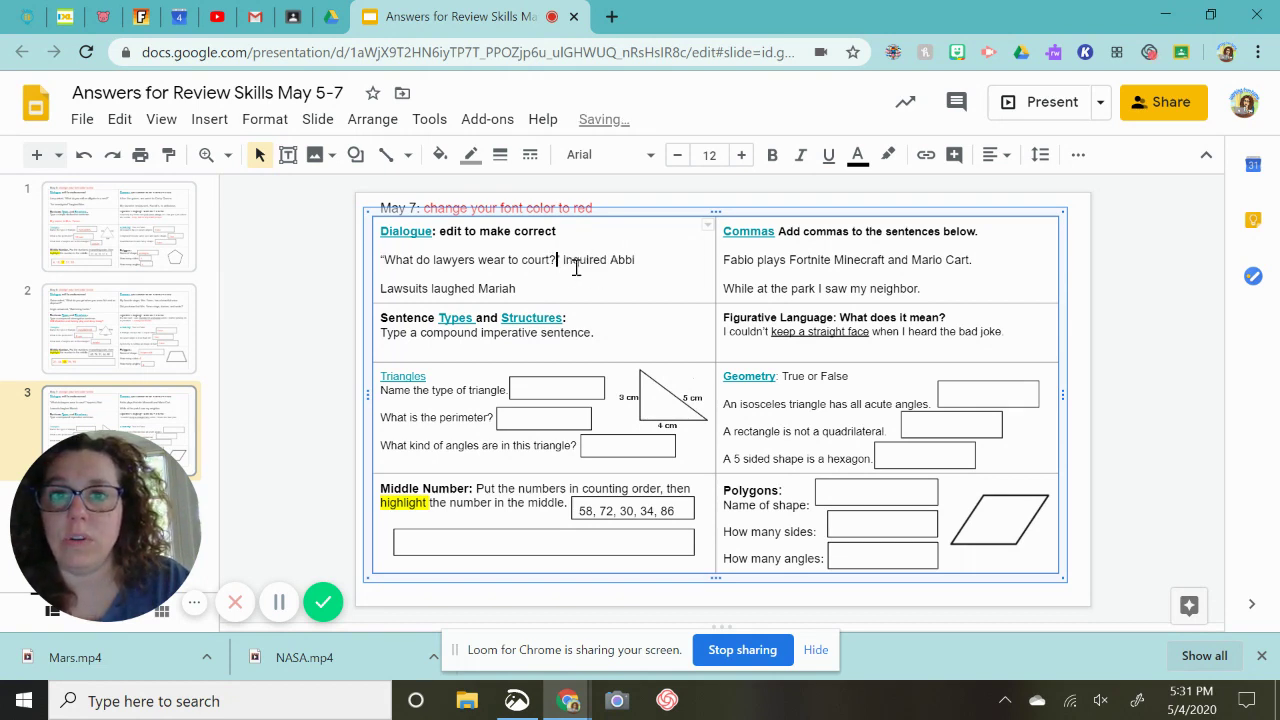
click(637, 260)
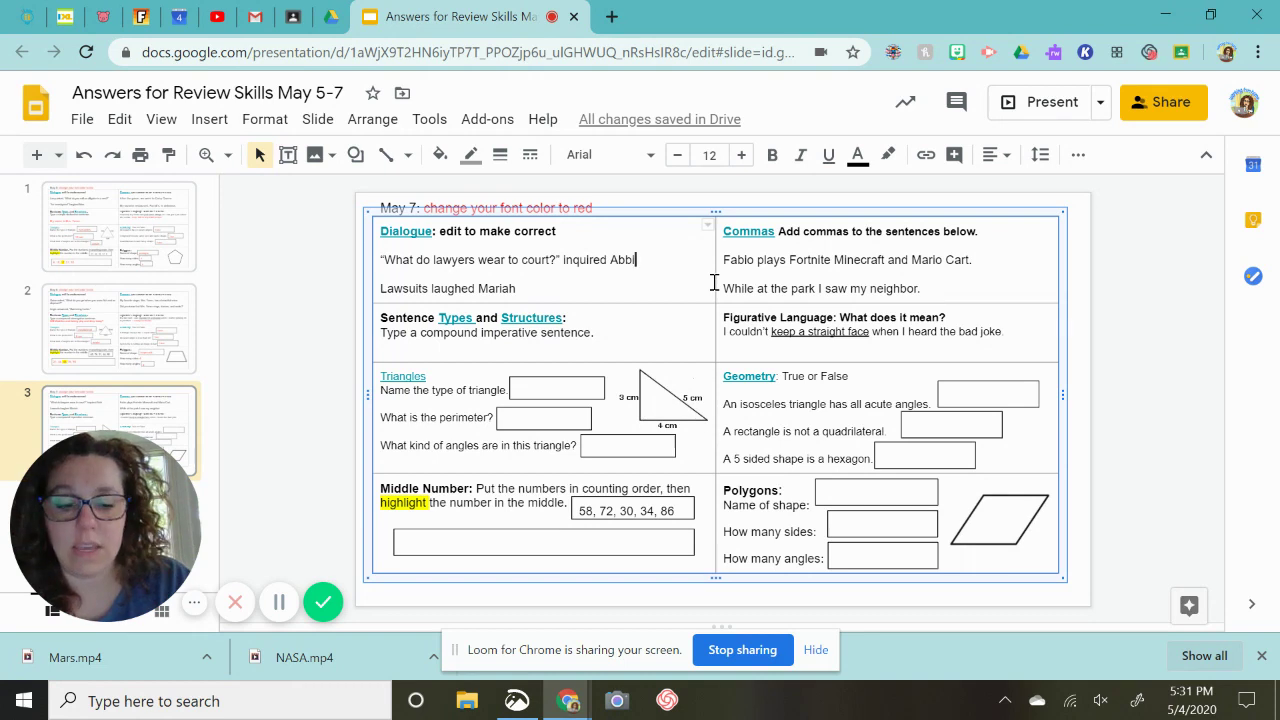
text(.)
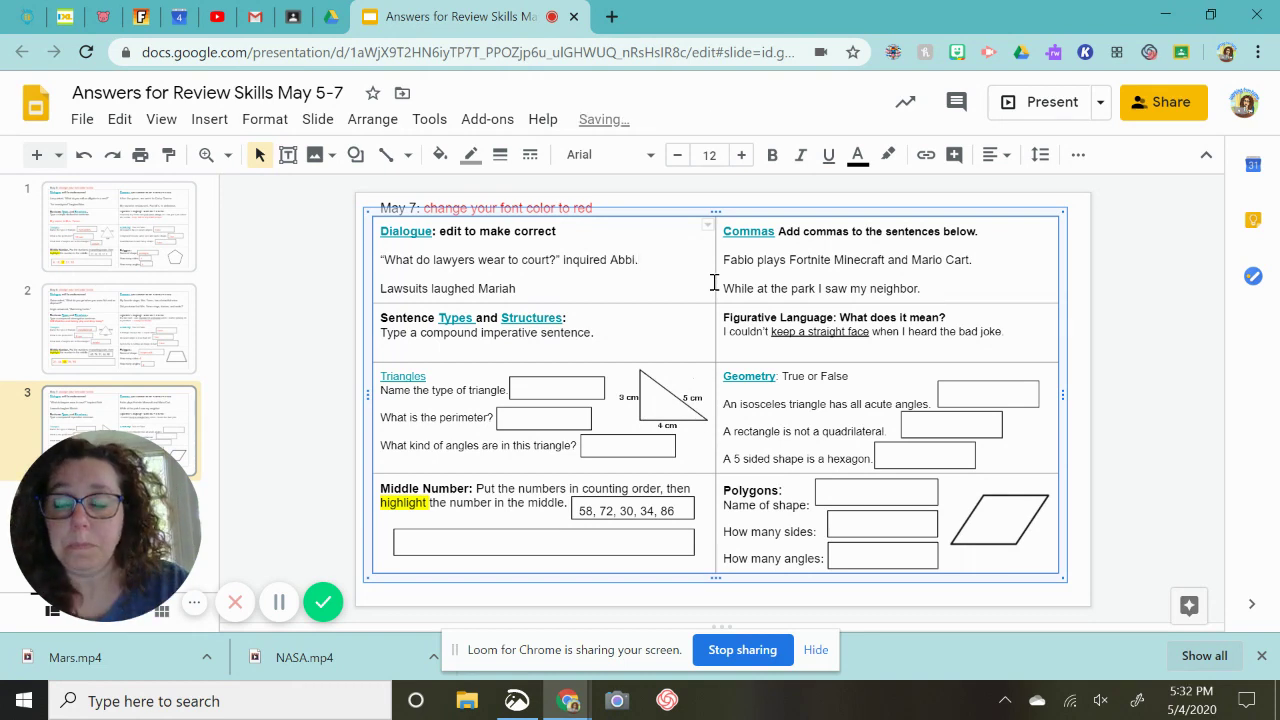
Step: Punctuate the second Dialogue sentence so the quoted exclamation reads “Lawsuits!” and the sentence ends with a period
click(381, 289)
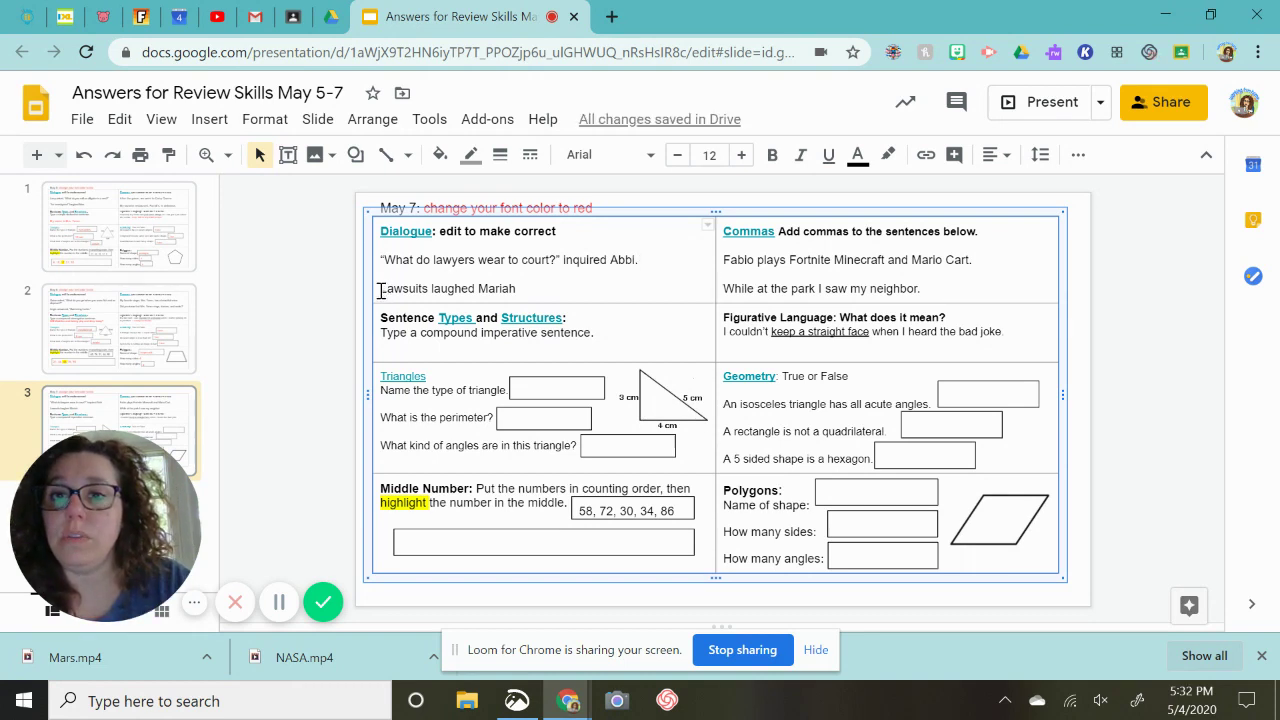
text(")
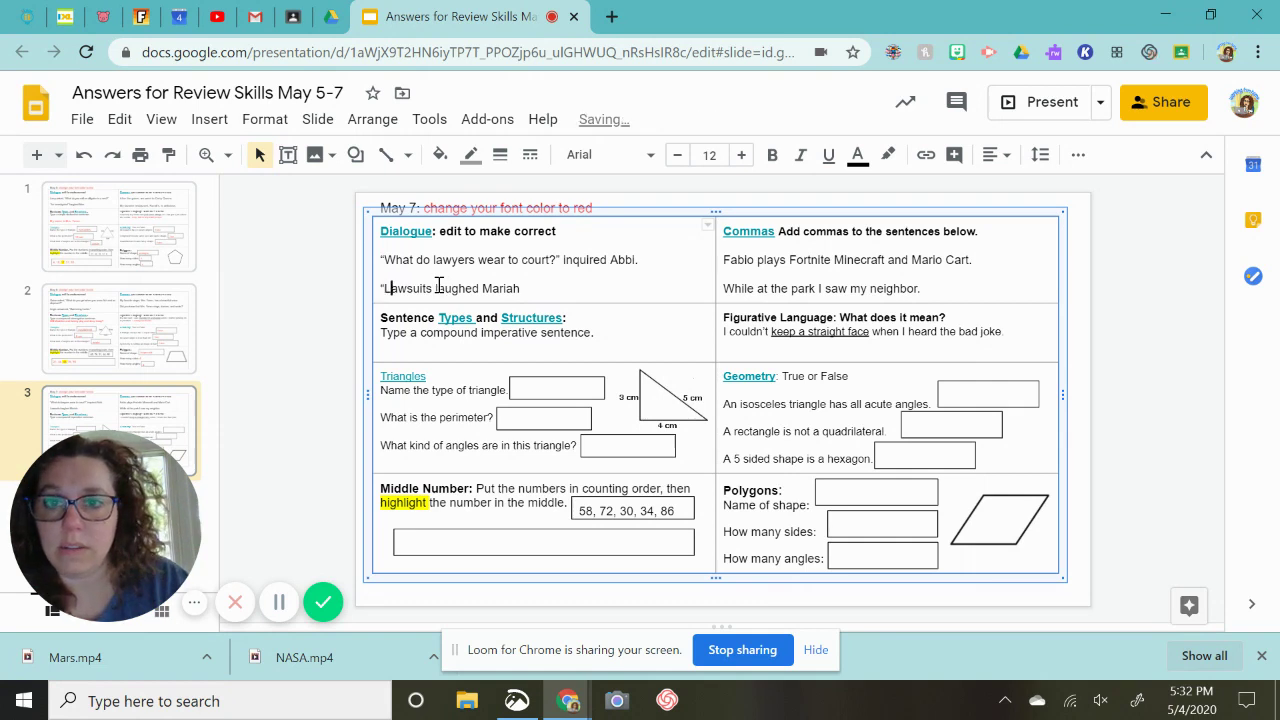
text(,)
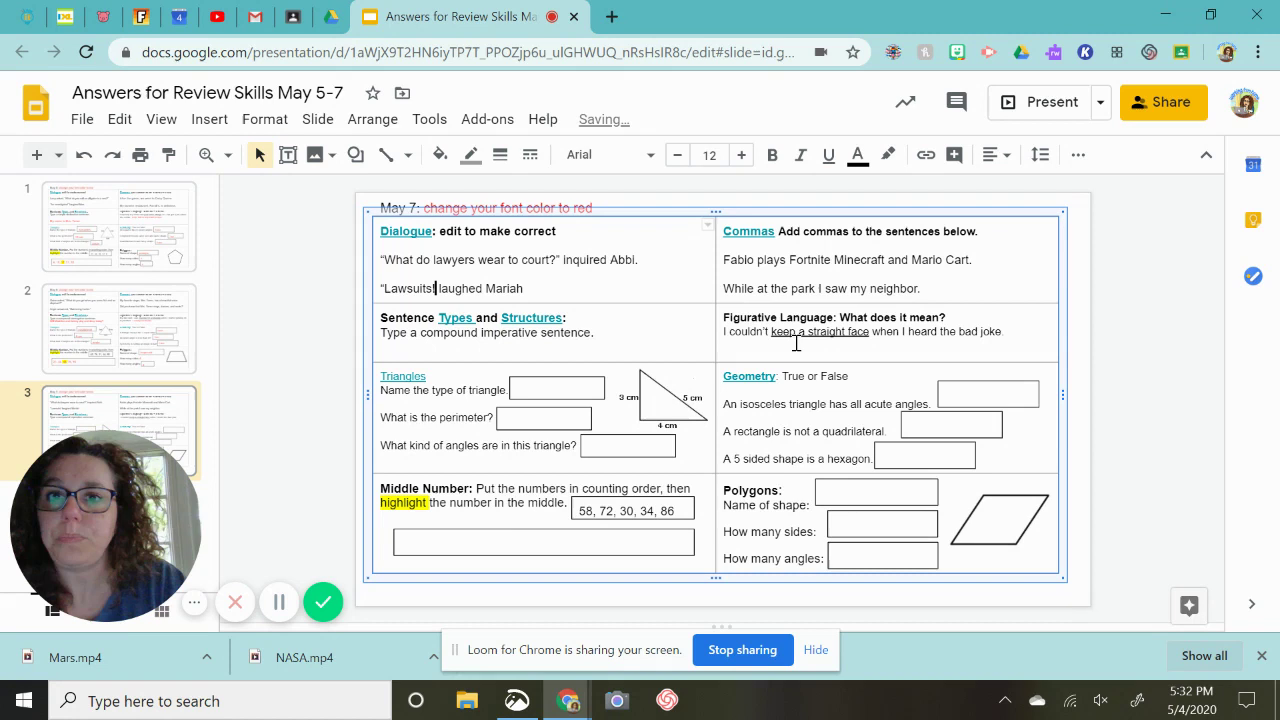
text(")
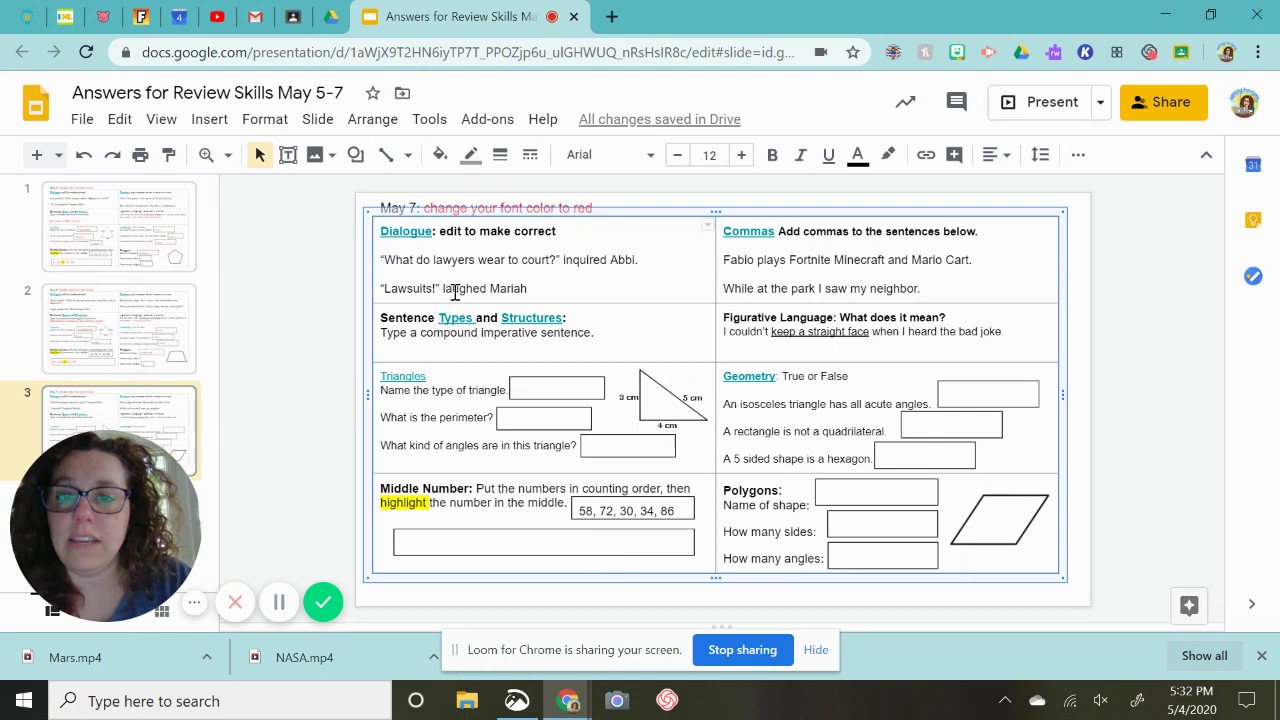
click(529, 289)
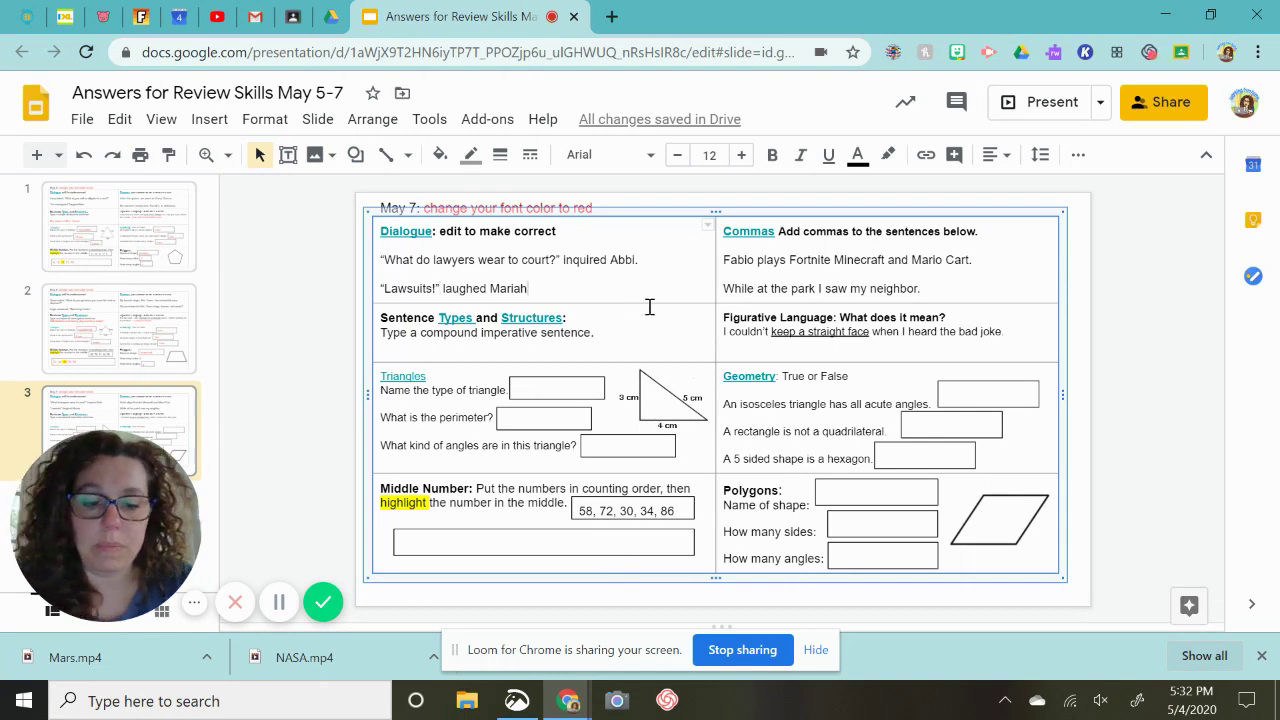
text(.)
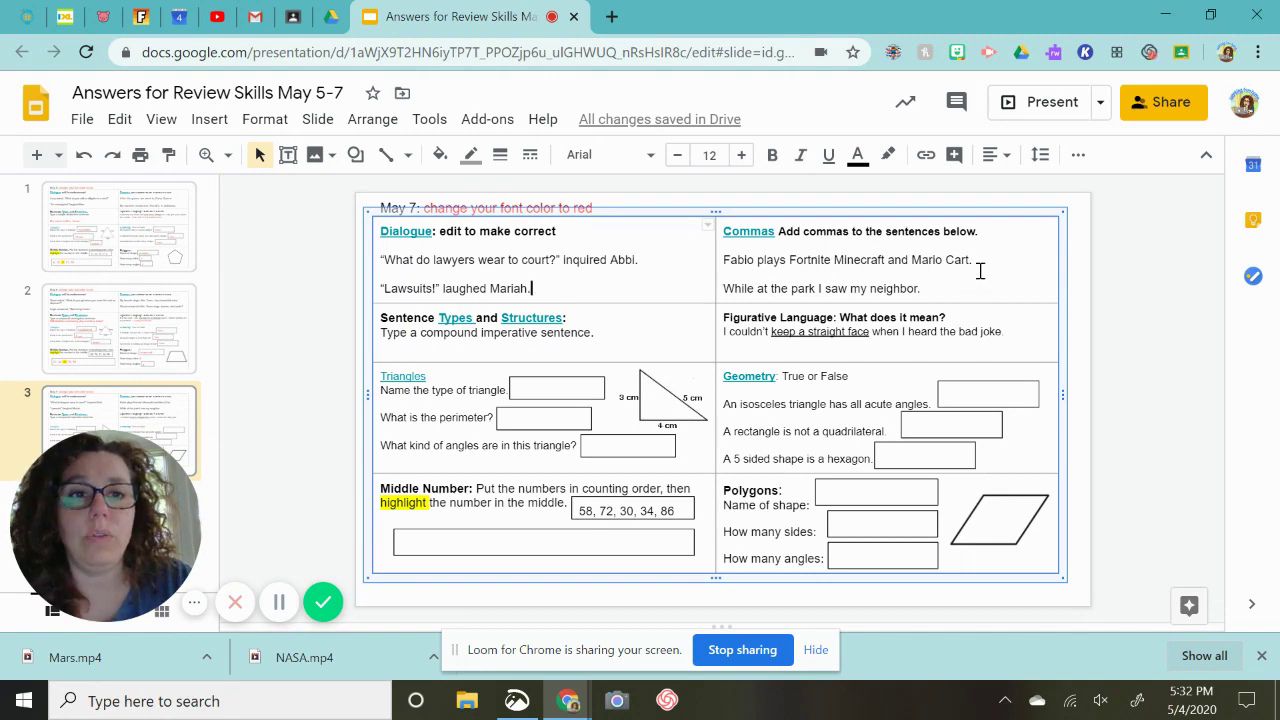
Step: Add commas after "Fortnite", "Minecraft" and "park" in the two sentences of the Commas section
click(830, 262)
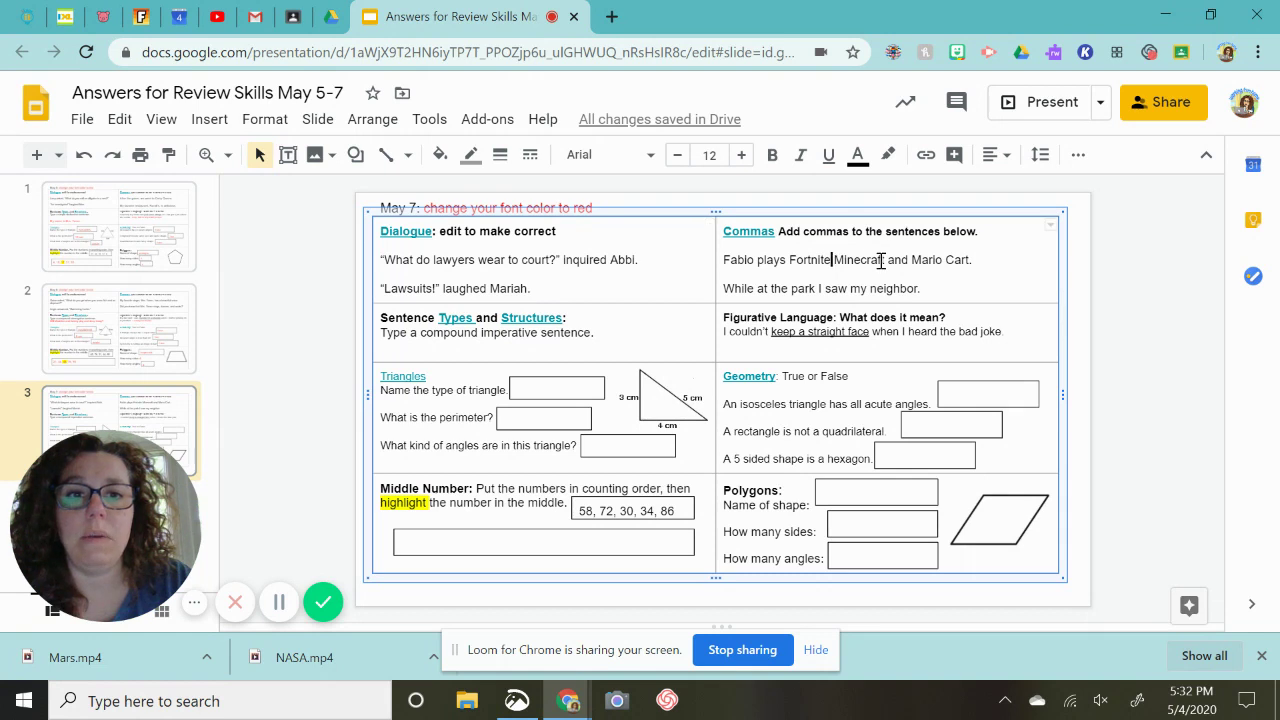
text(,)
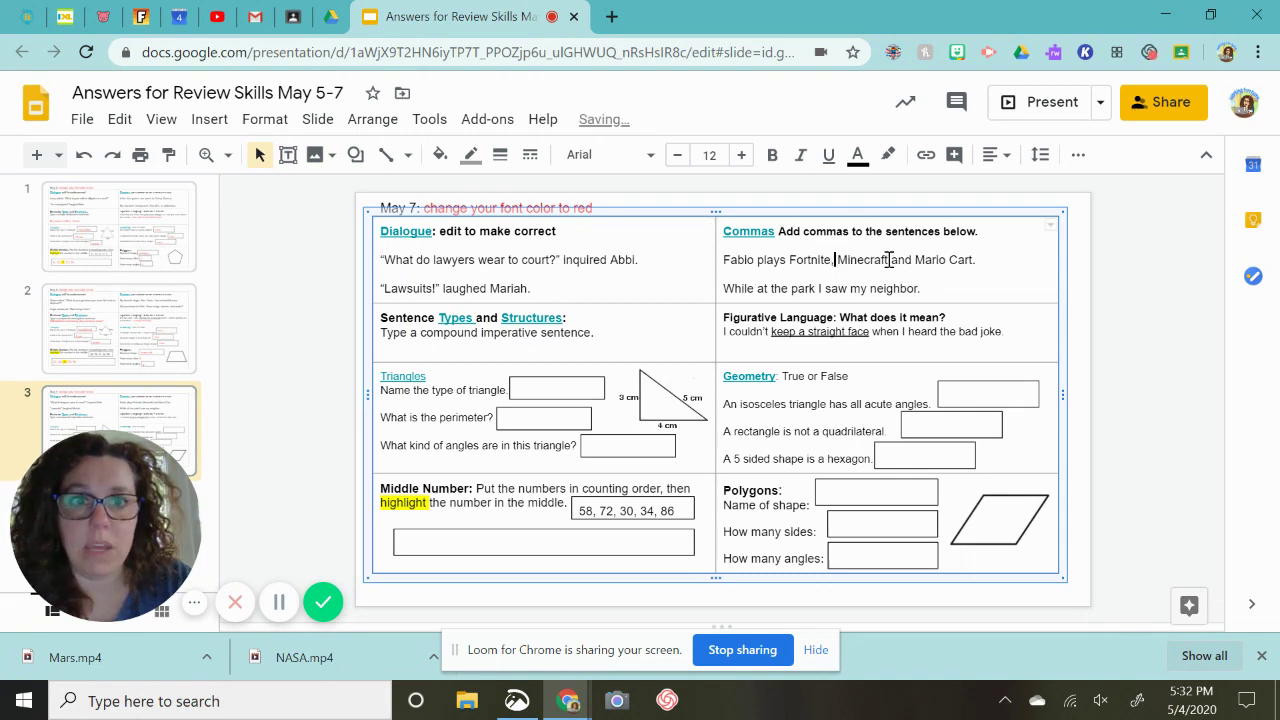
click(889, 262)
text(,)
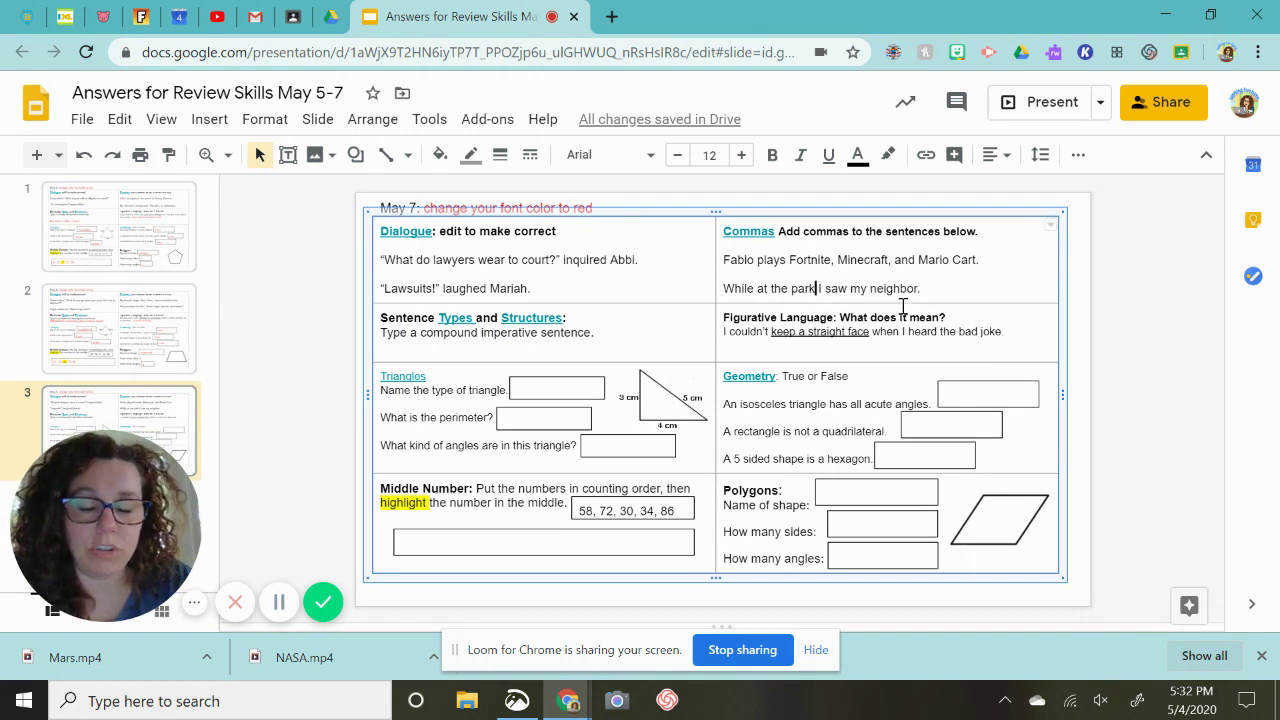
text(,)
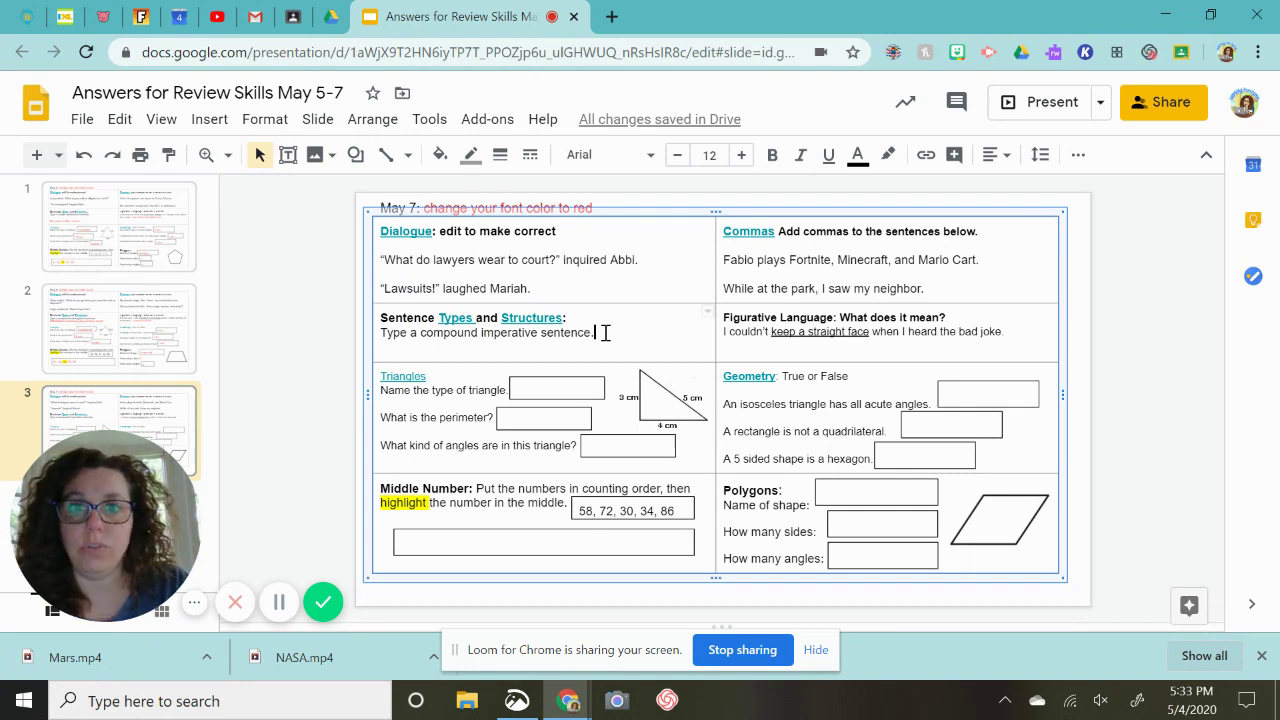
Step: Below the compound imperative sentence prompt, write a command addressing two people by first name, followed by a comma and "go to bed!"
key(Return)
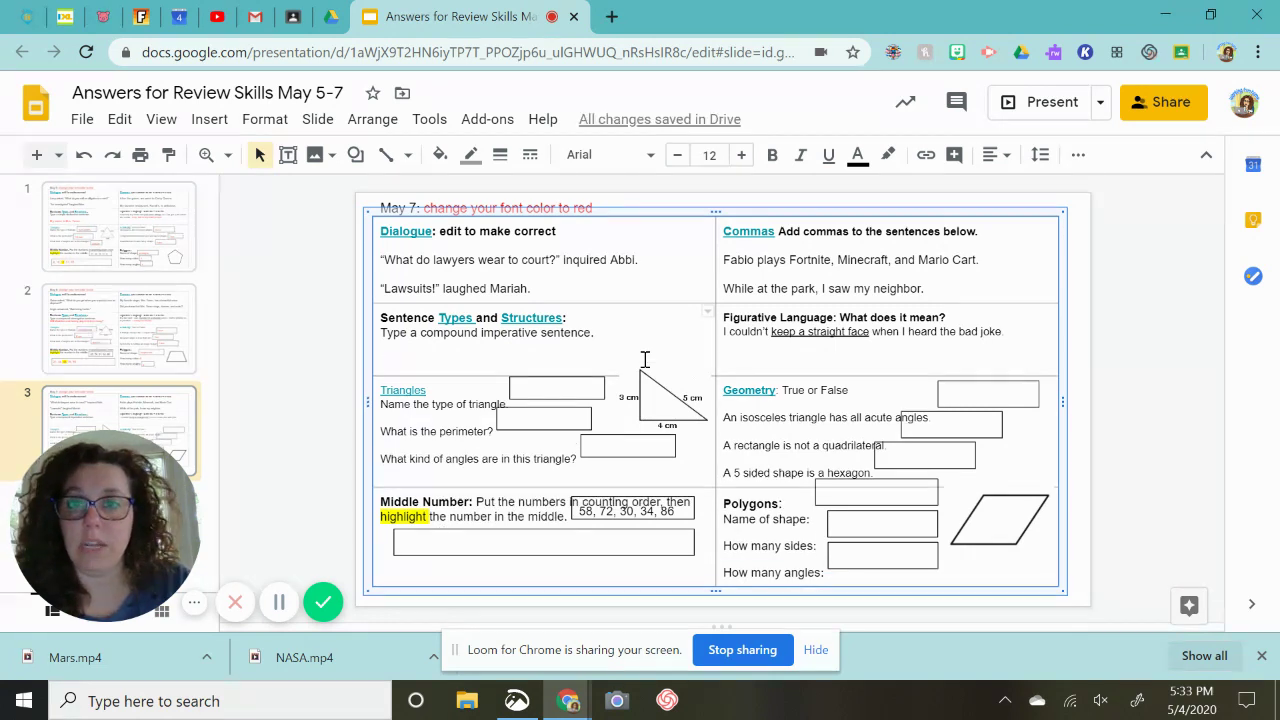
click(645, 359)
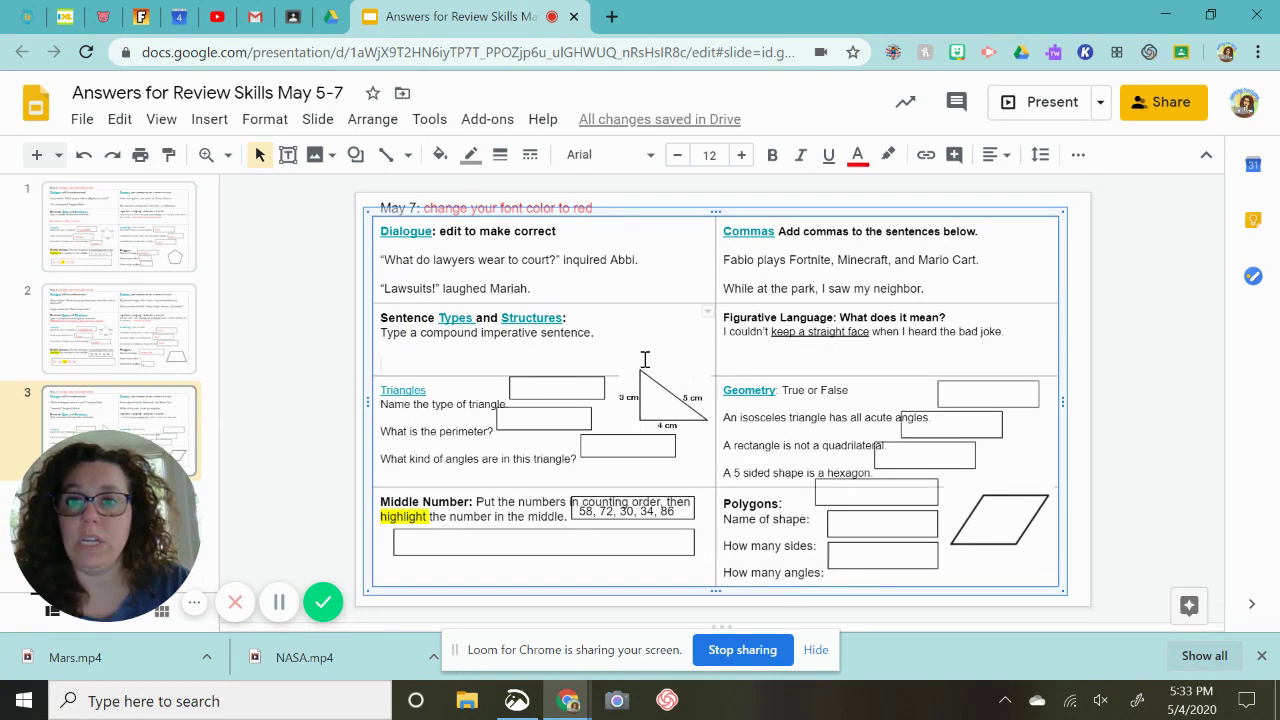
key(BackSpace)
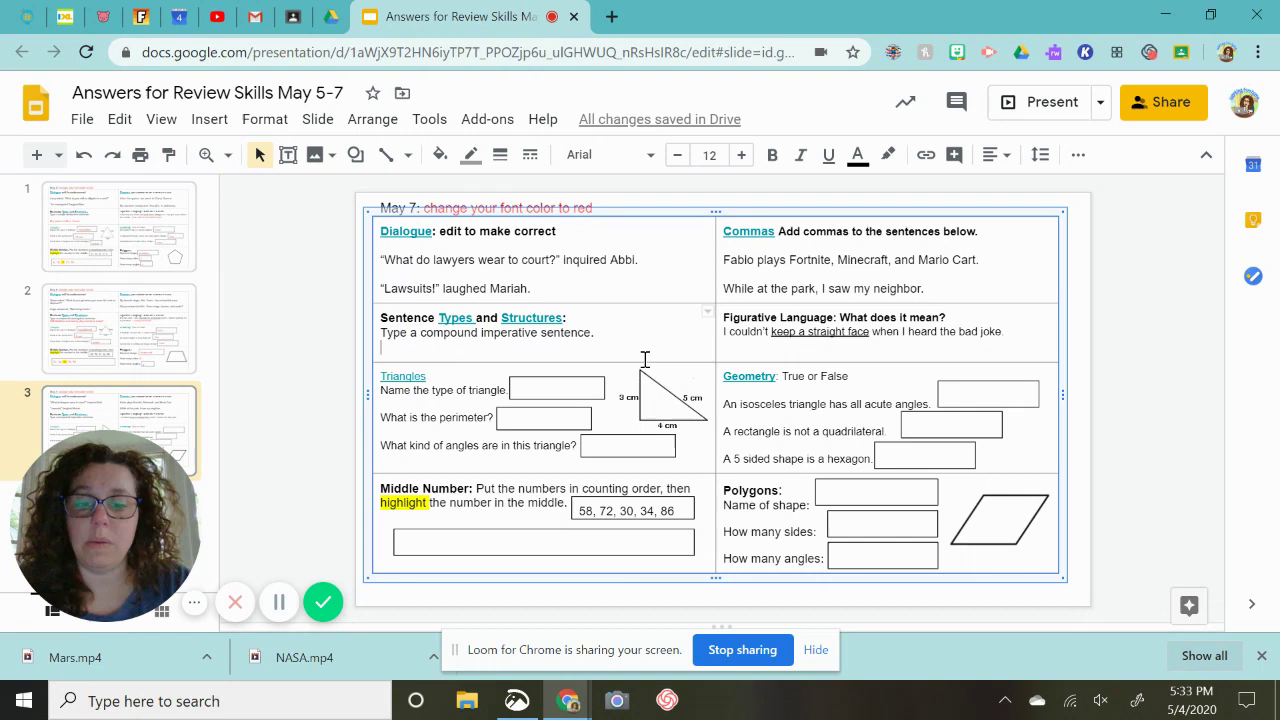
text(Madelin)
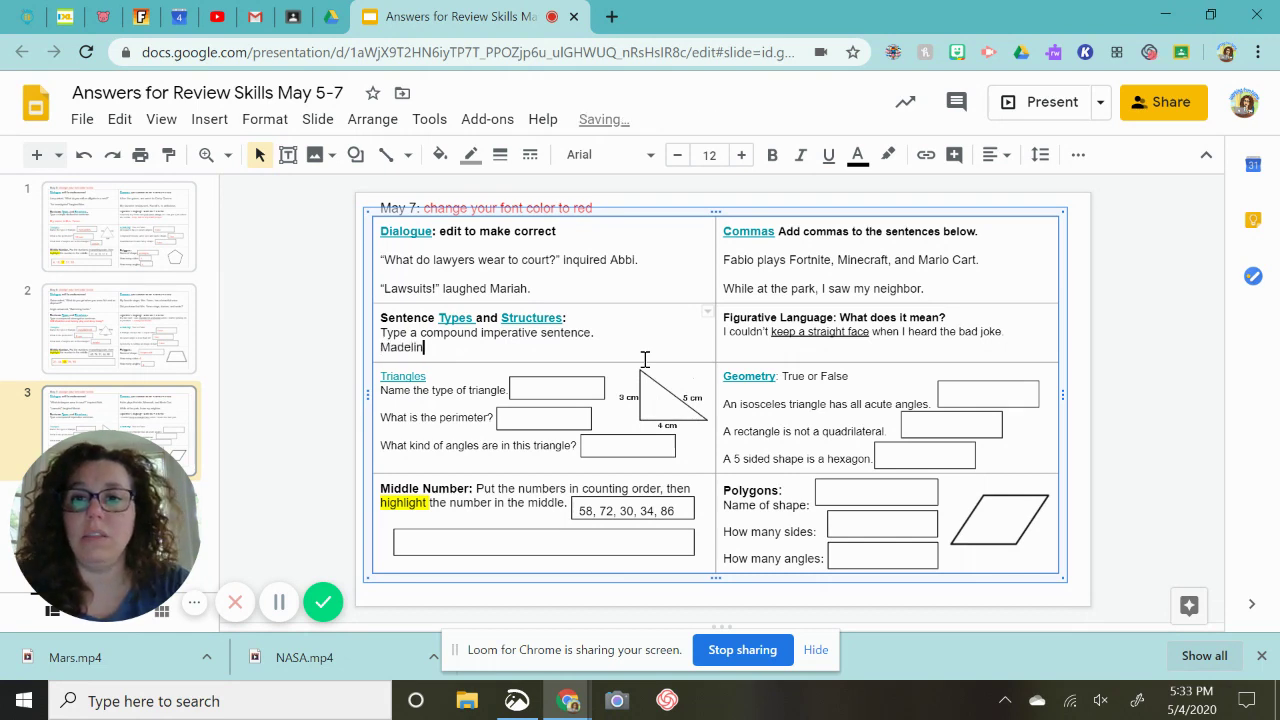
text(e and Aubrey)
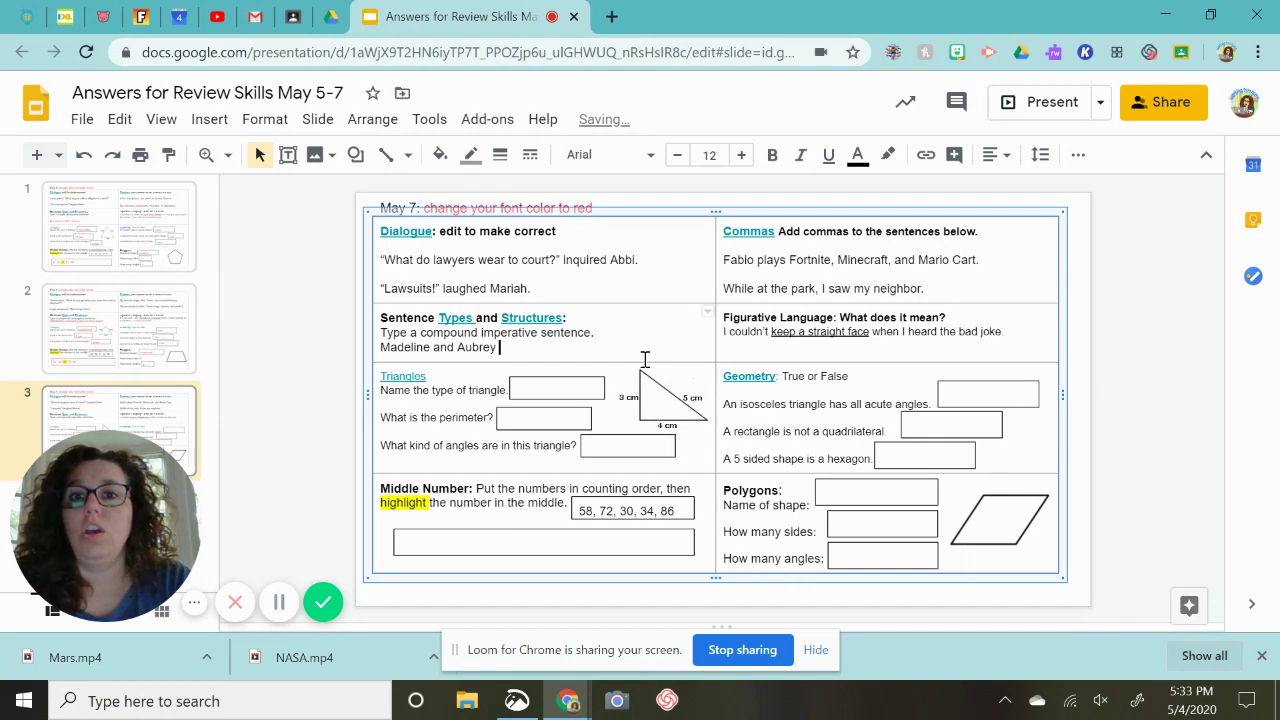
text( go t)
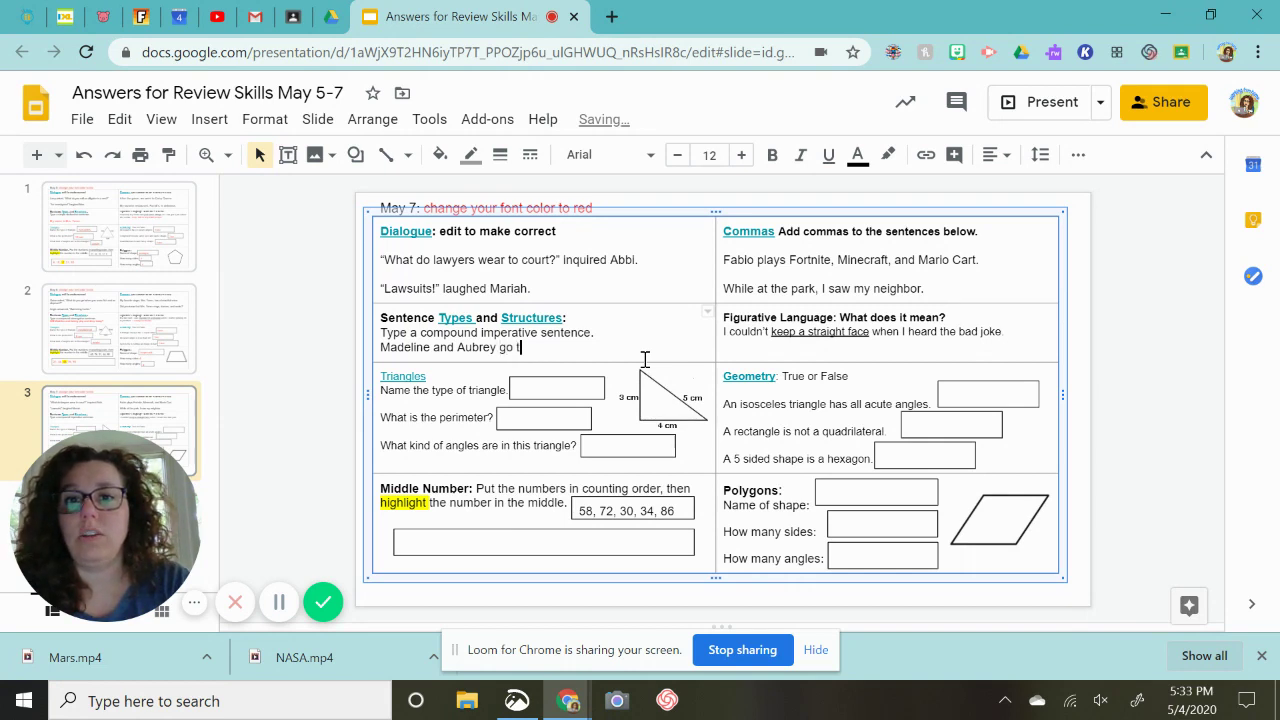
key(BackSpace)
key(BackSpace)
key(BackSpace)
key(BackSpace)
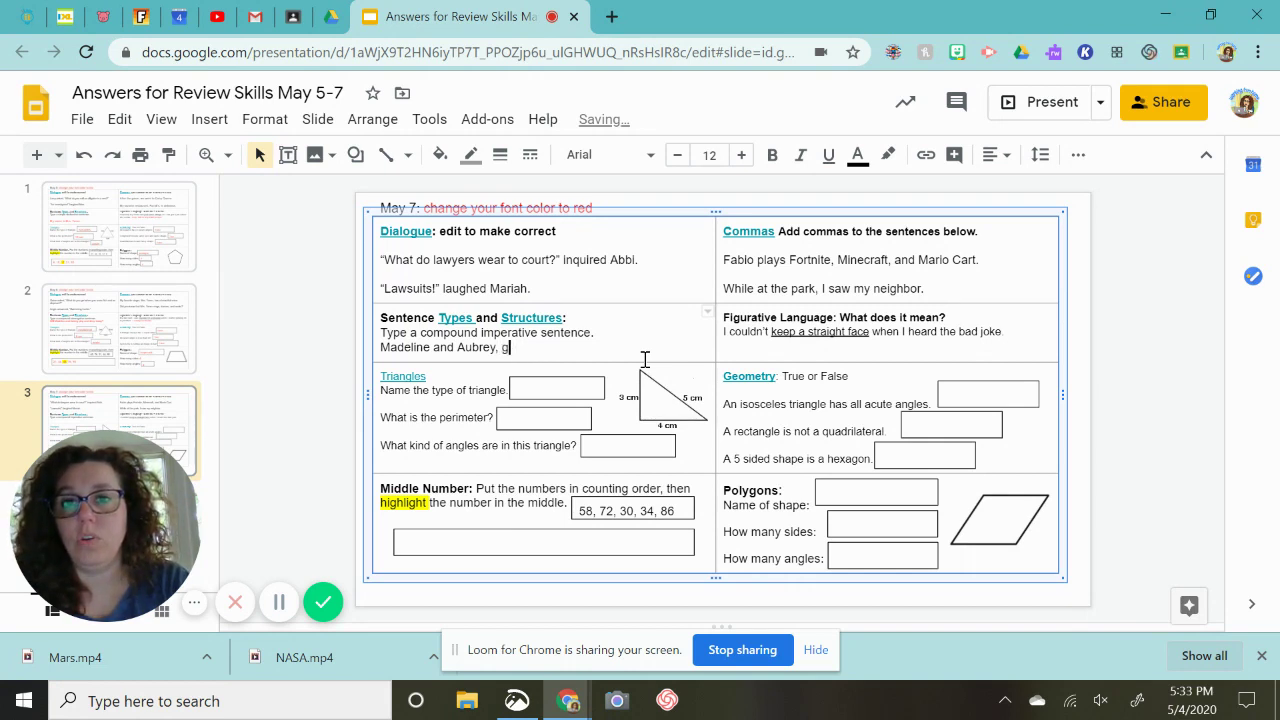
text(o to bed!)
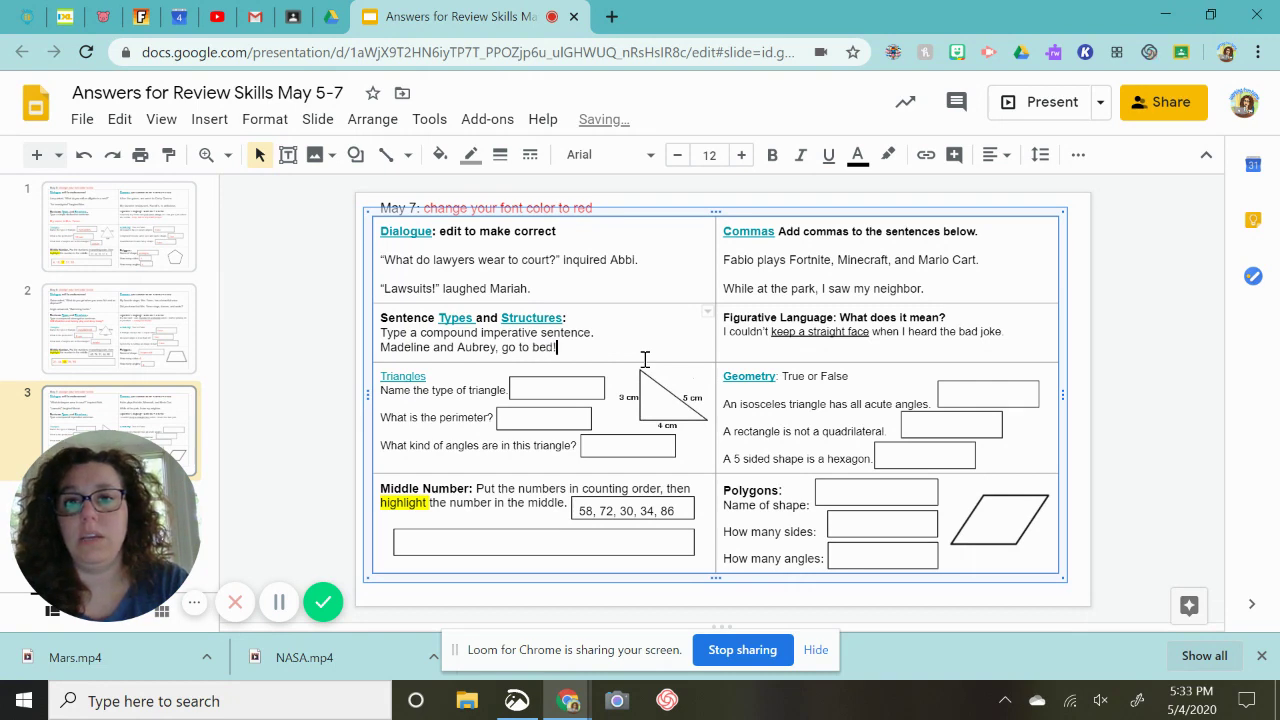
Step: Change the font color of the imperative sentence answer to red
drag(578, 348, 378, 360)
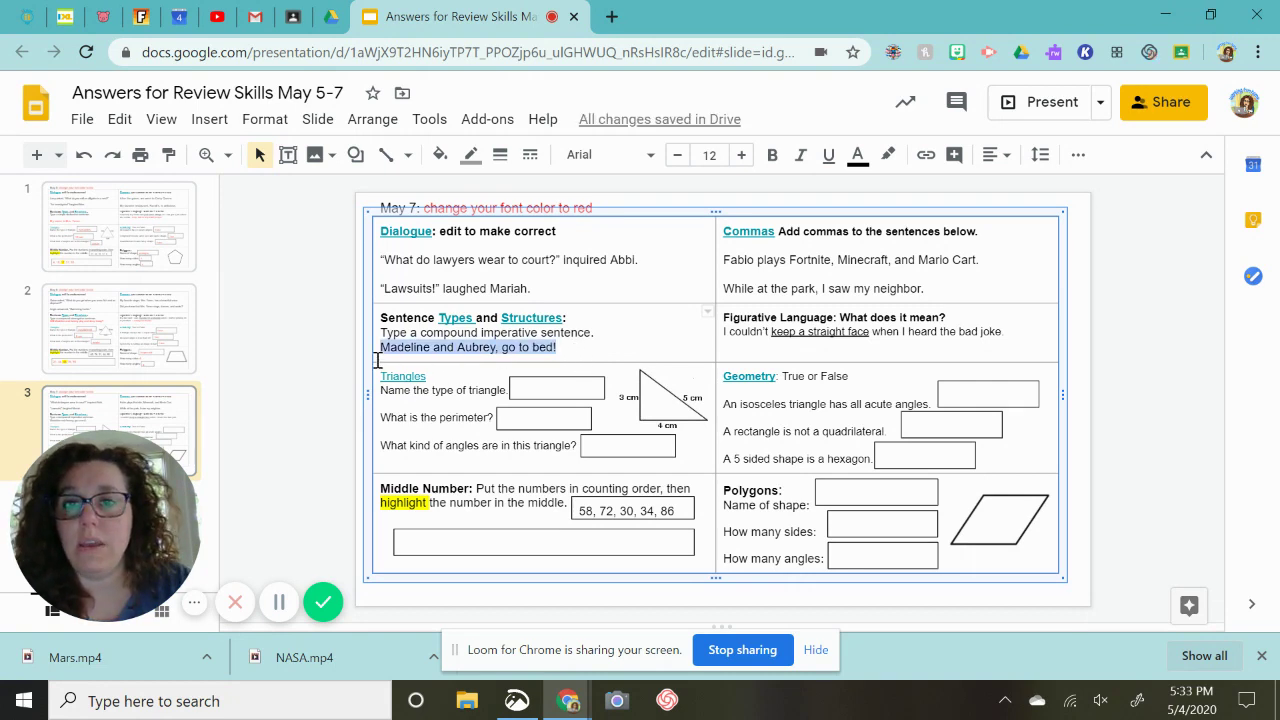
click(858, 160)
click(886, 212)
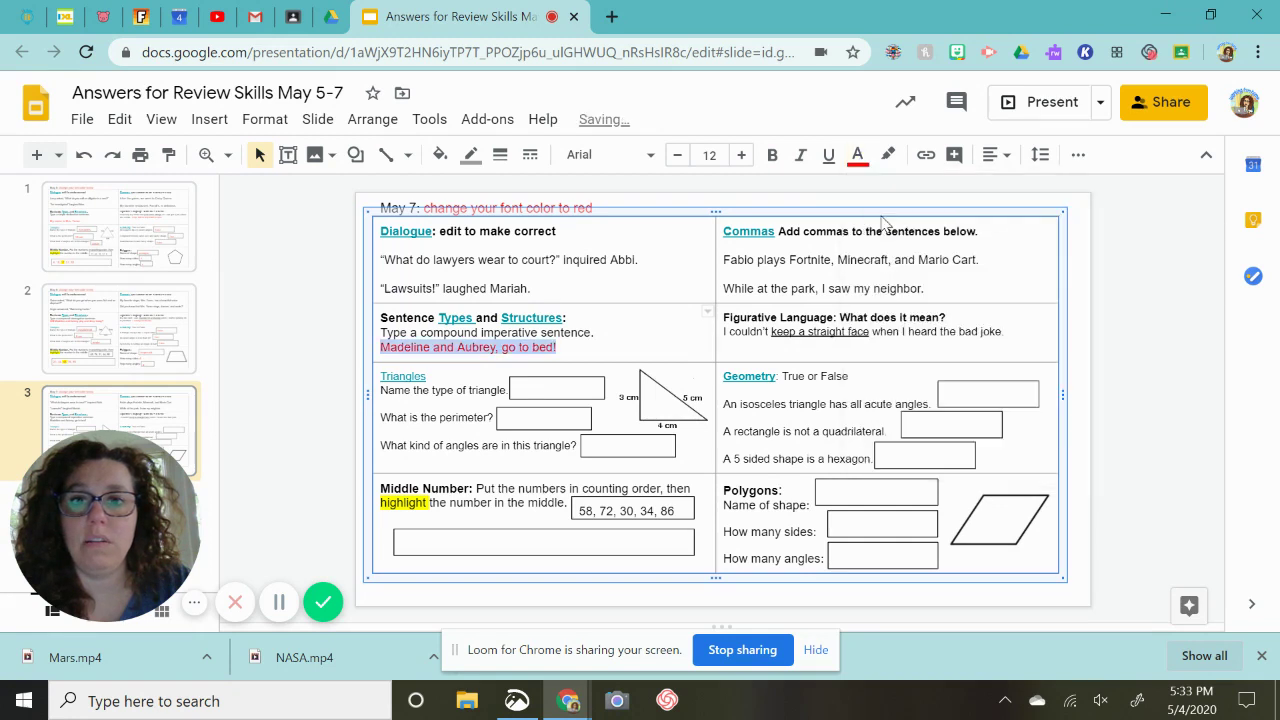
click(657, 350)
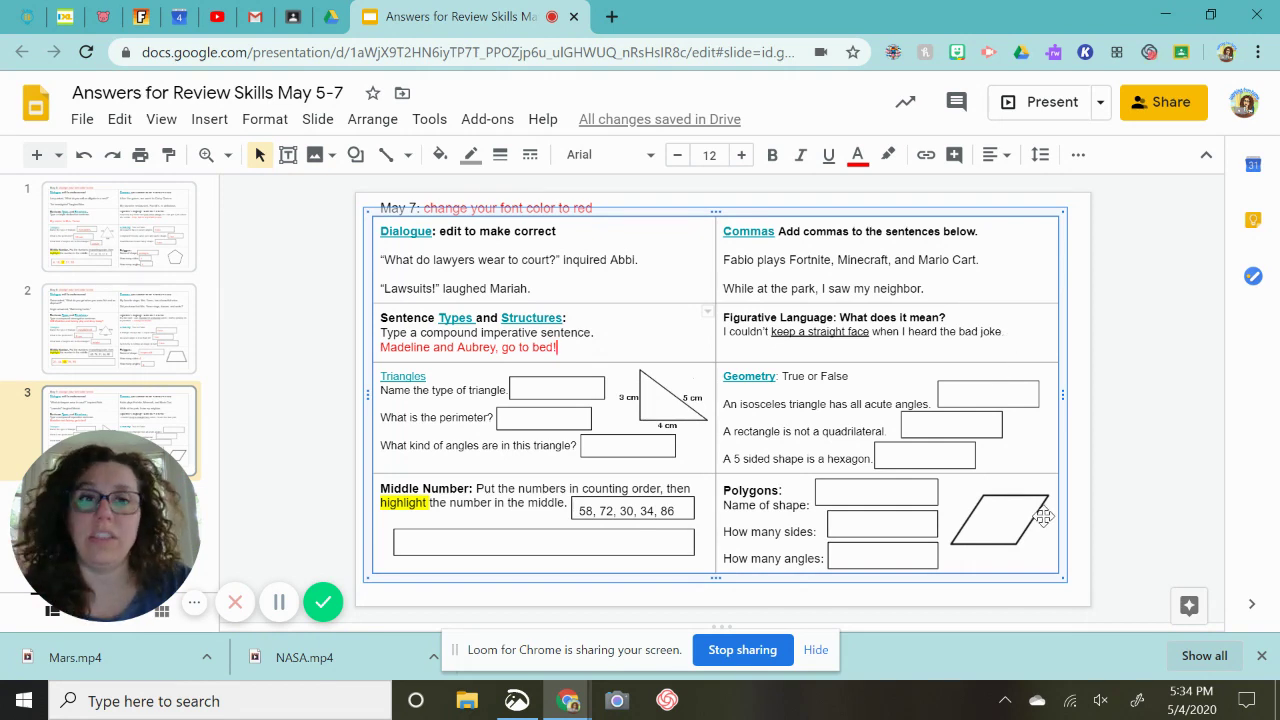
Step: Add the meaning "Trying not to laugh" on a new line below the Figurative Language sentence
click(1010, 331)
key(Return)
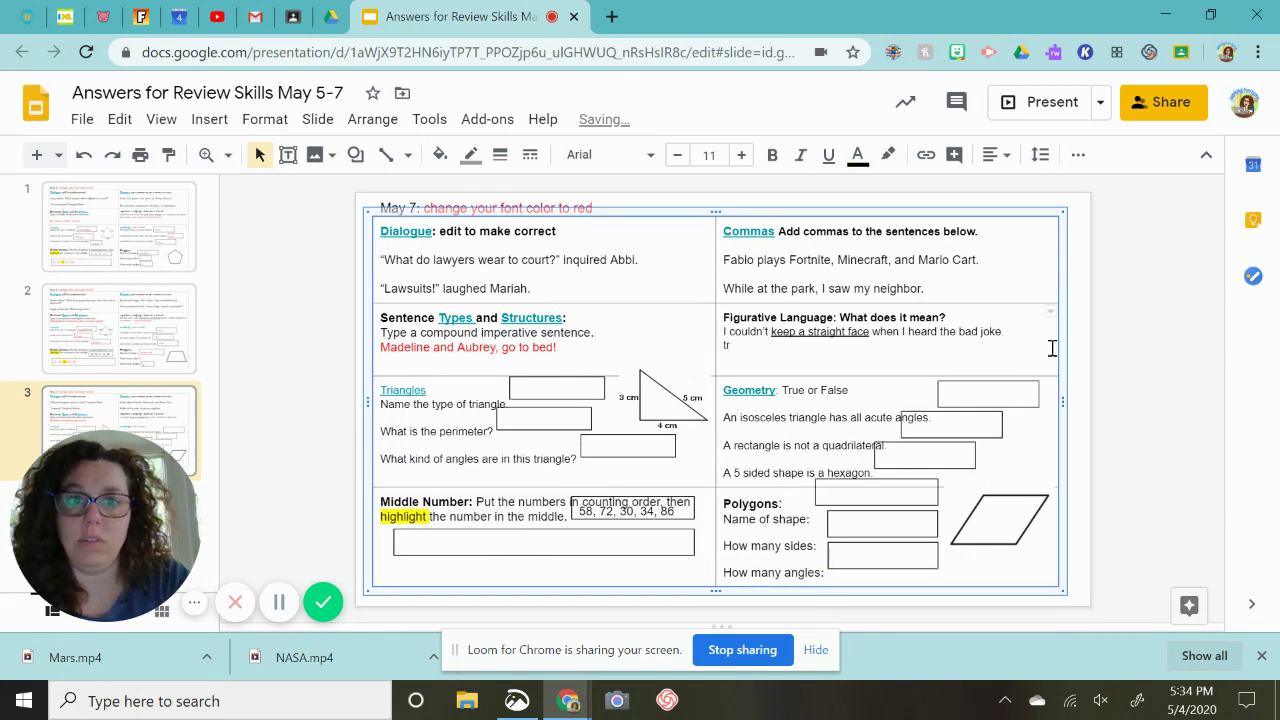
text(the bad joke. Trying )
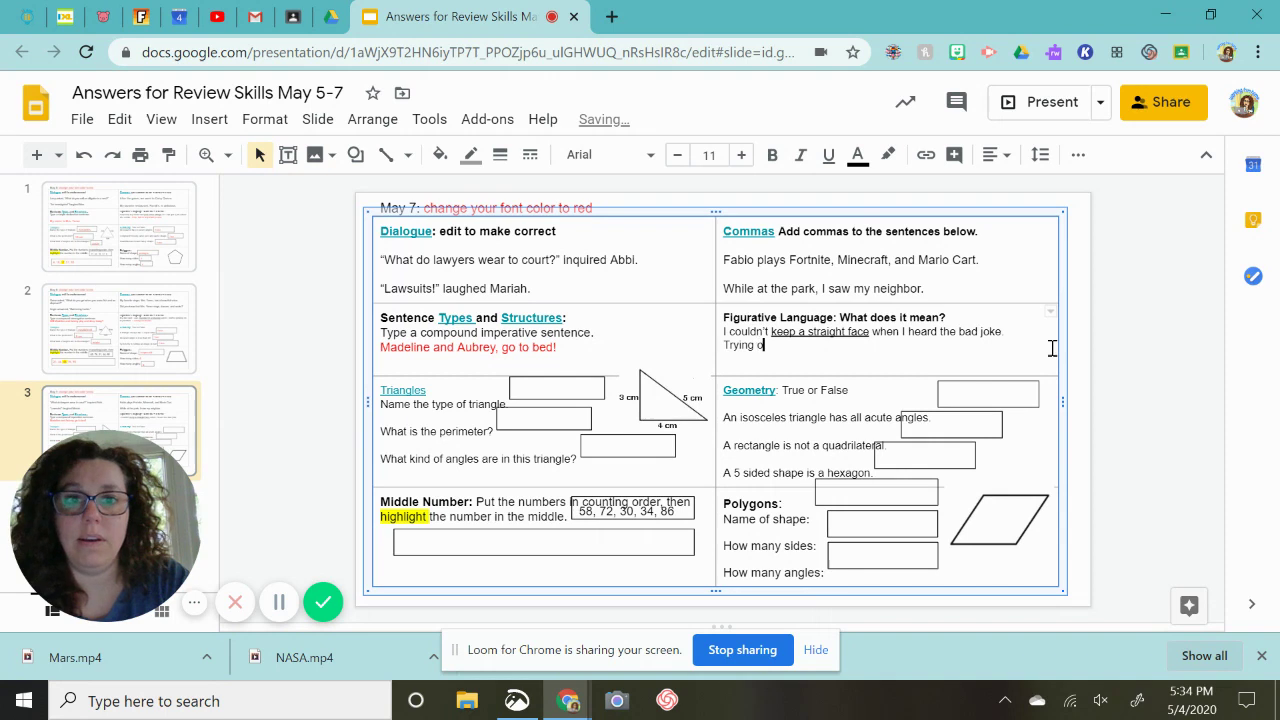
text(not to laugh)
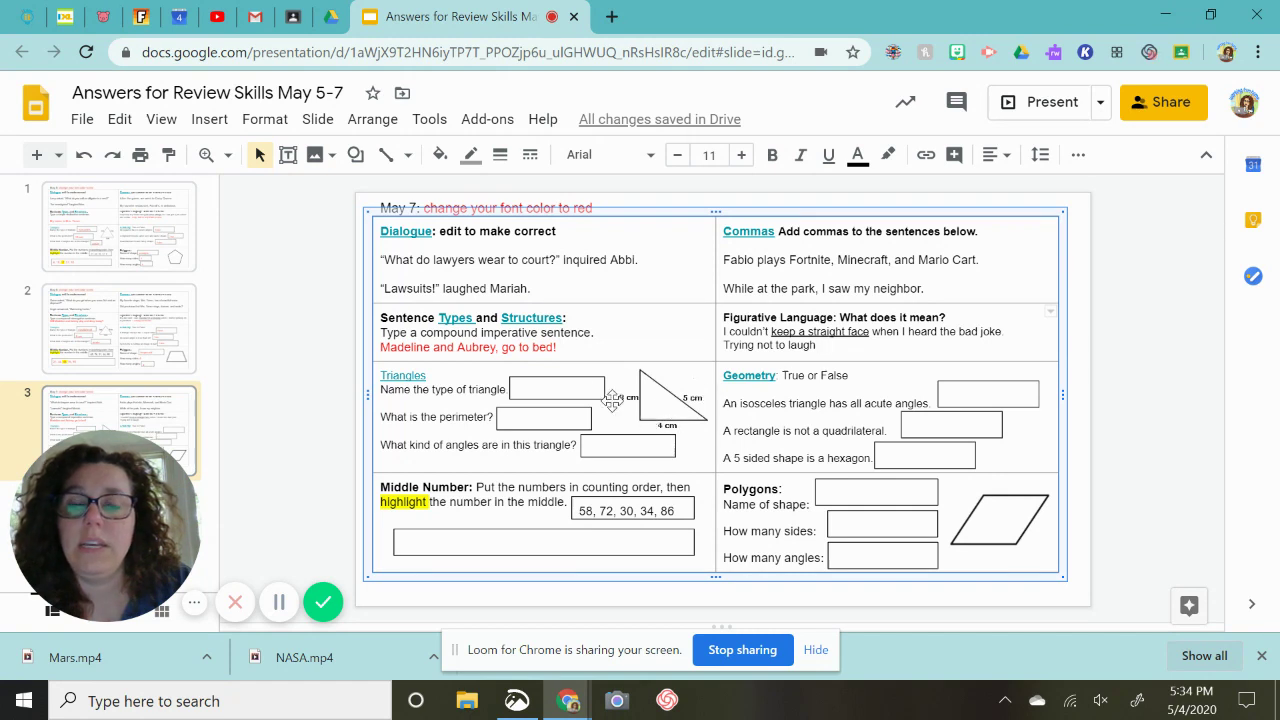
Step: Fill in the Triangles answers with "scalene" for the type of triangle and "12cm" for the perimeter
click(578, 392)
text(scalene)
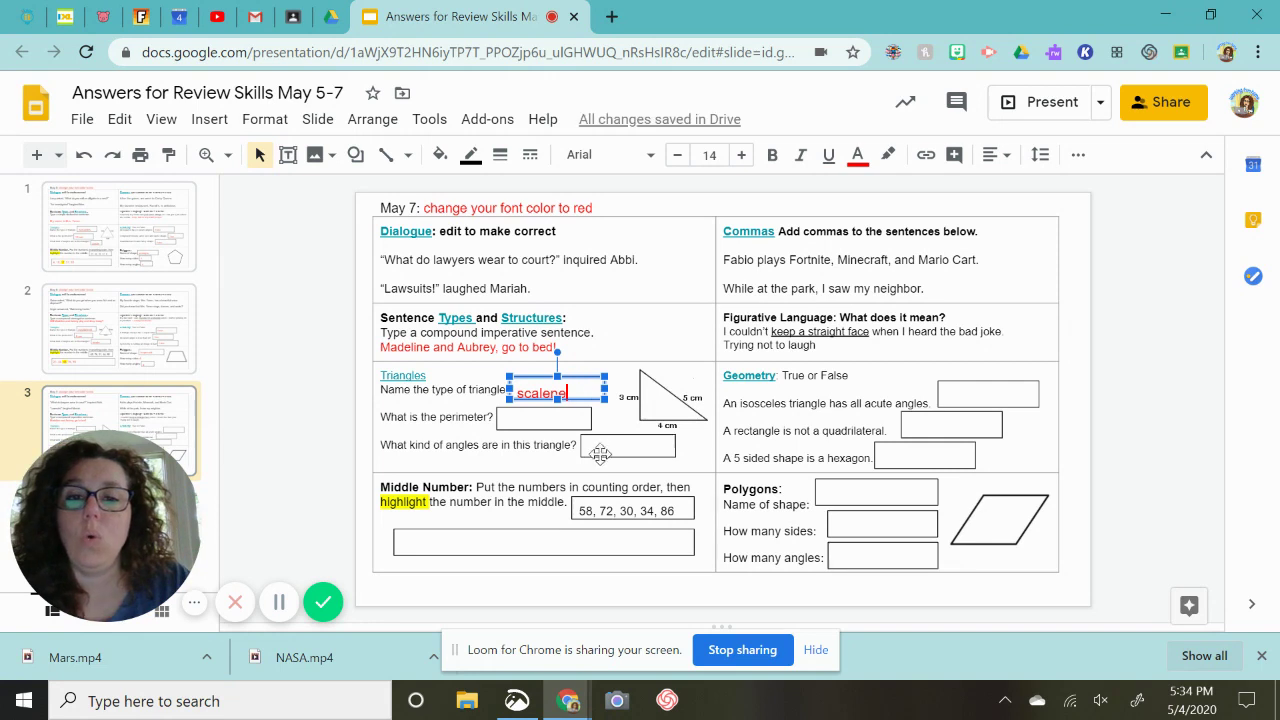
click(556, 420)
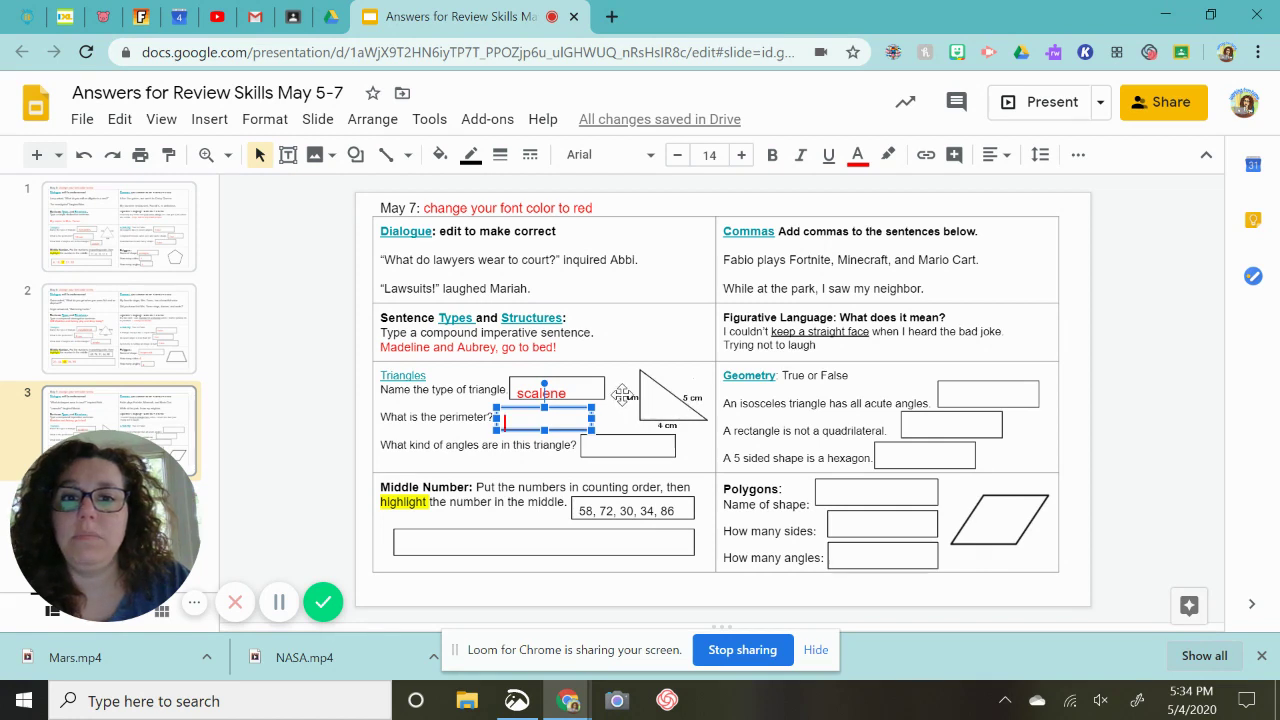
click(551, 415)
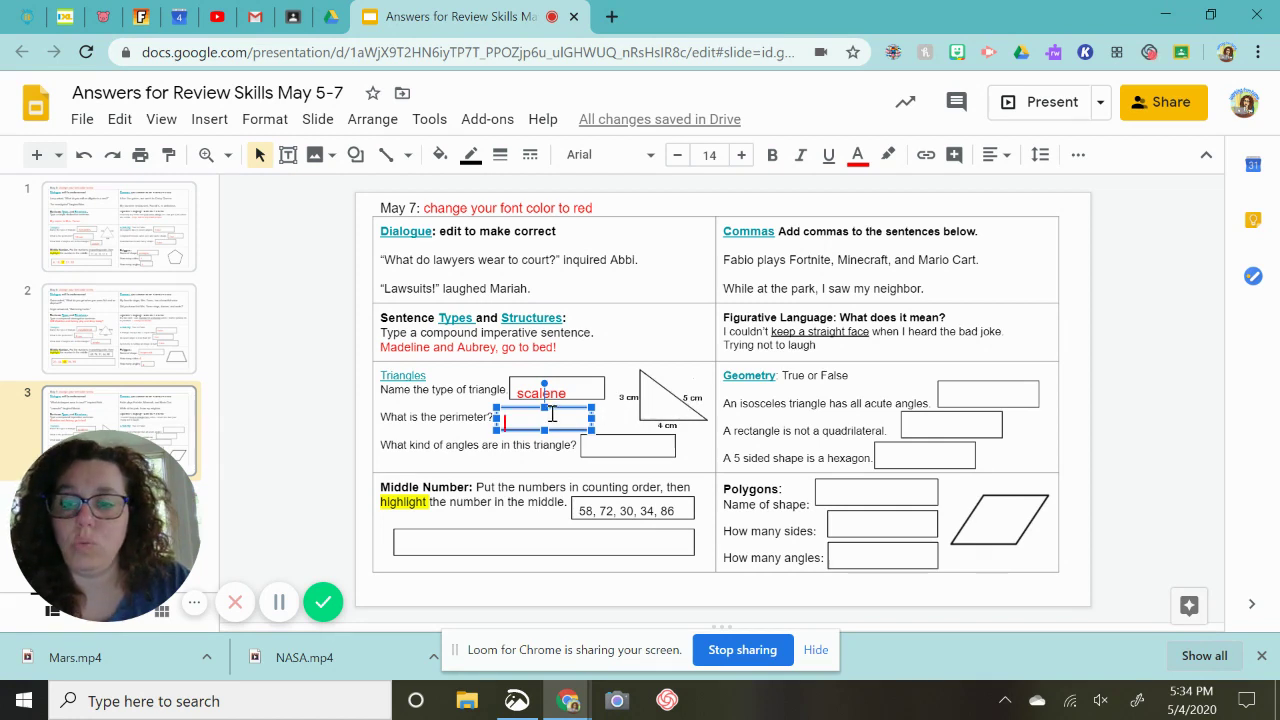
text(12cm)
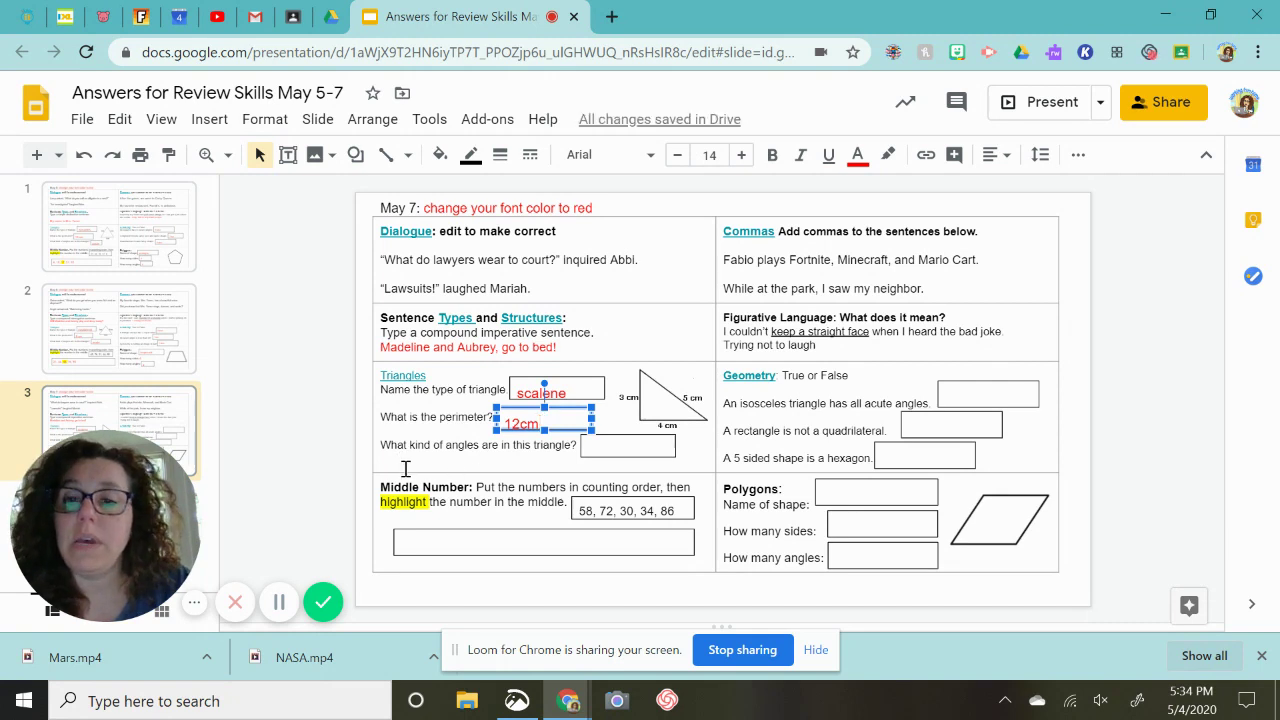
Step: Answer the question about the kind of angles in the triangle with "Right, acute"
click(607, 450)
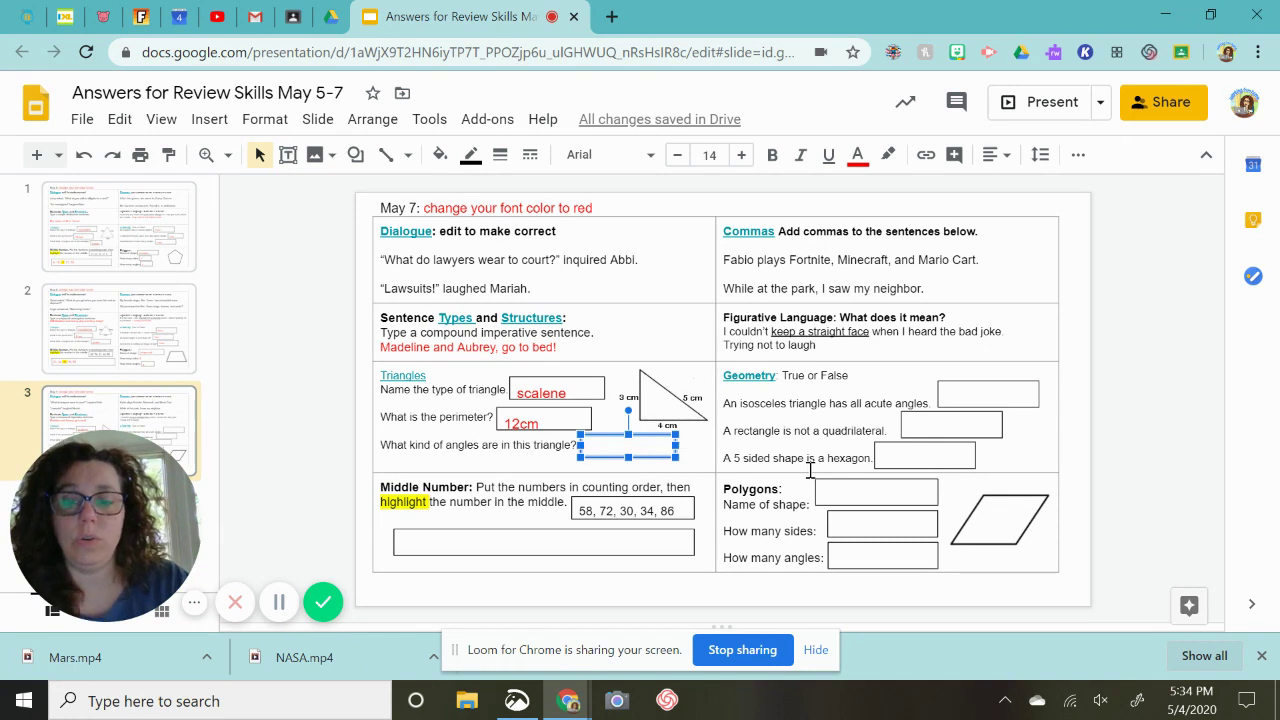
text(right)
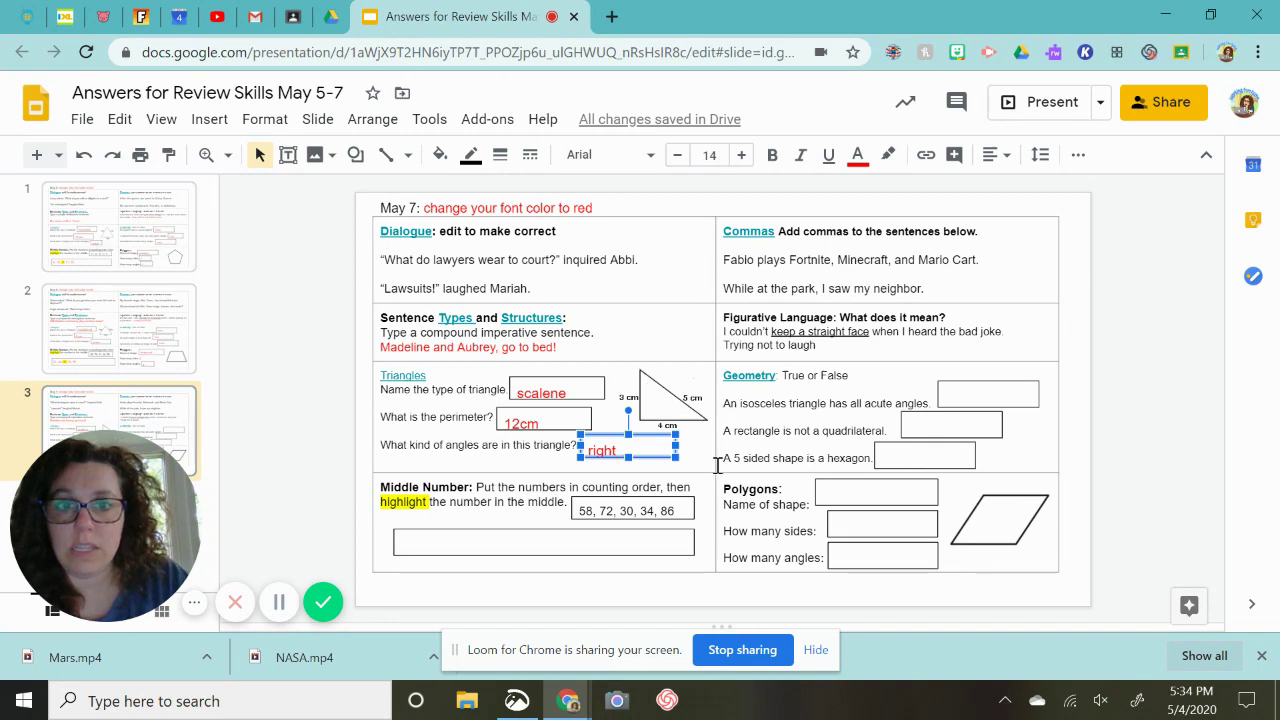
text(a)
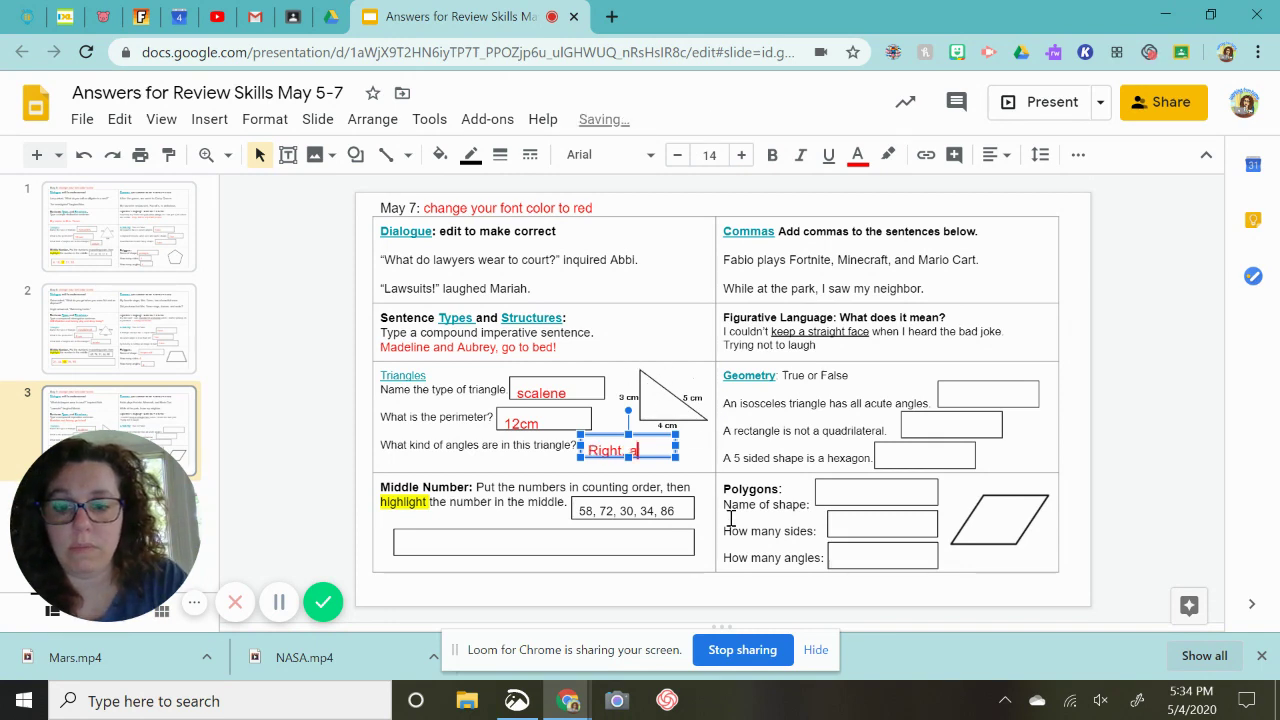
text(cute)
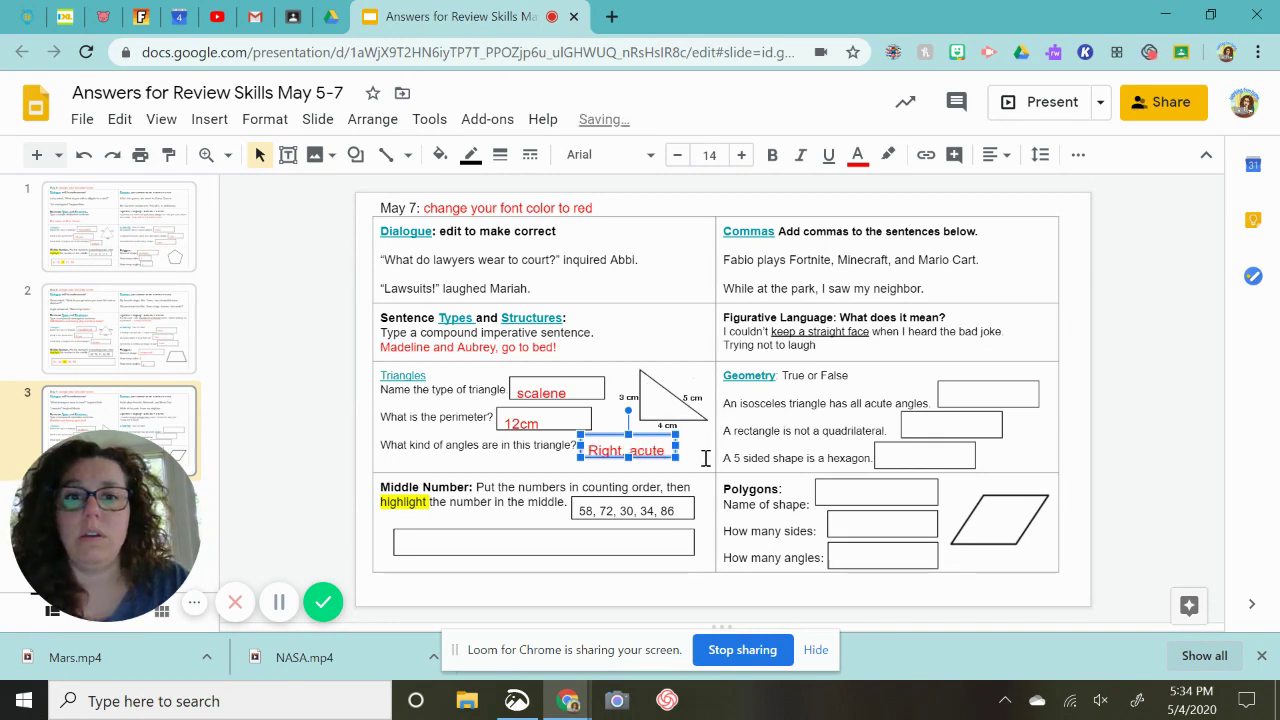
click(706, 459)
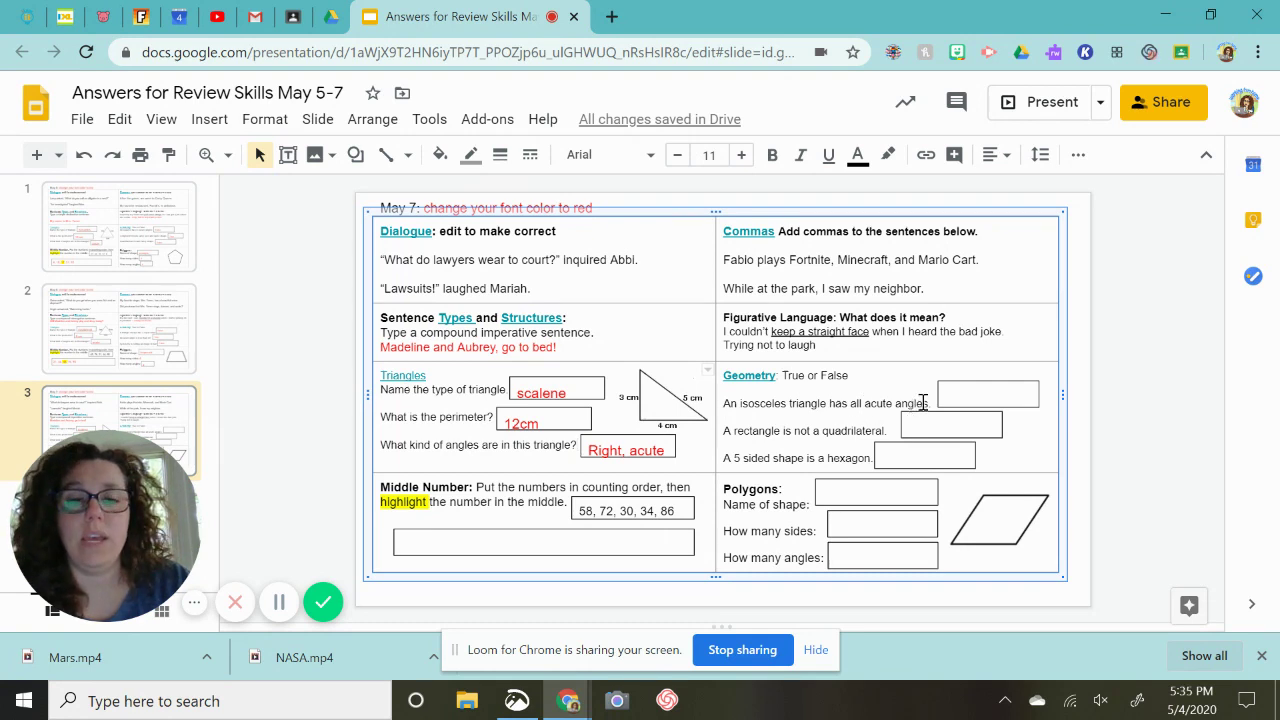
Step: Answer all three Geometry true-or-false statements, on the isosceles triangle, the rectangle and the 5 sided shape, with "false"
click(968, 400)
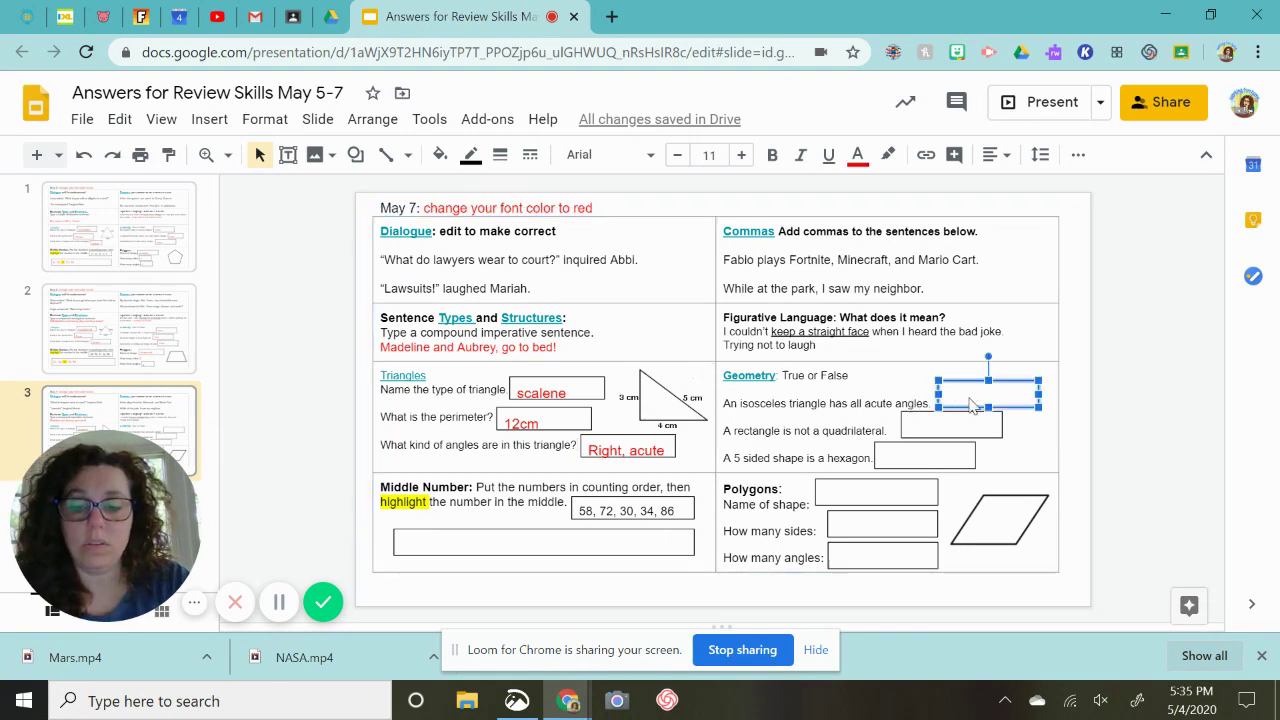
text(false)
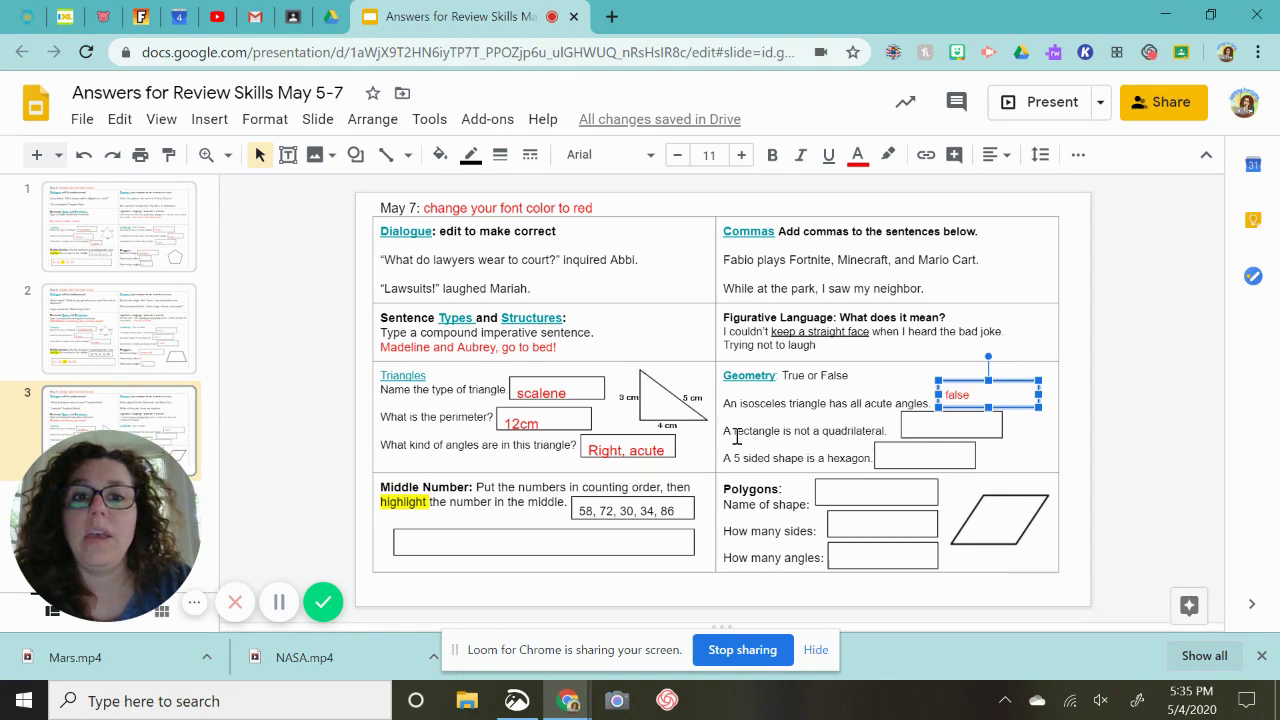
click(938, 434)
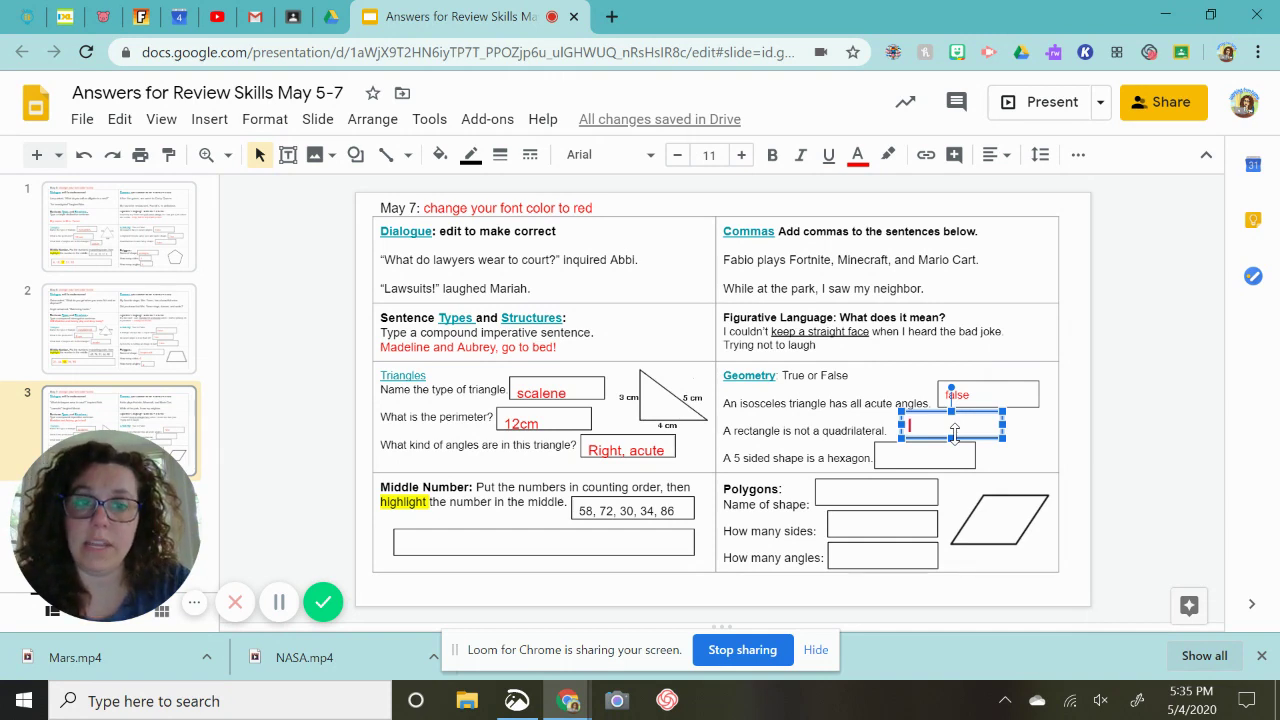
text(fa)
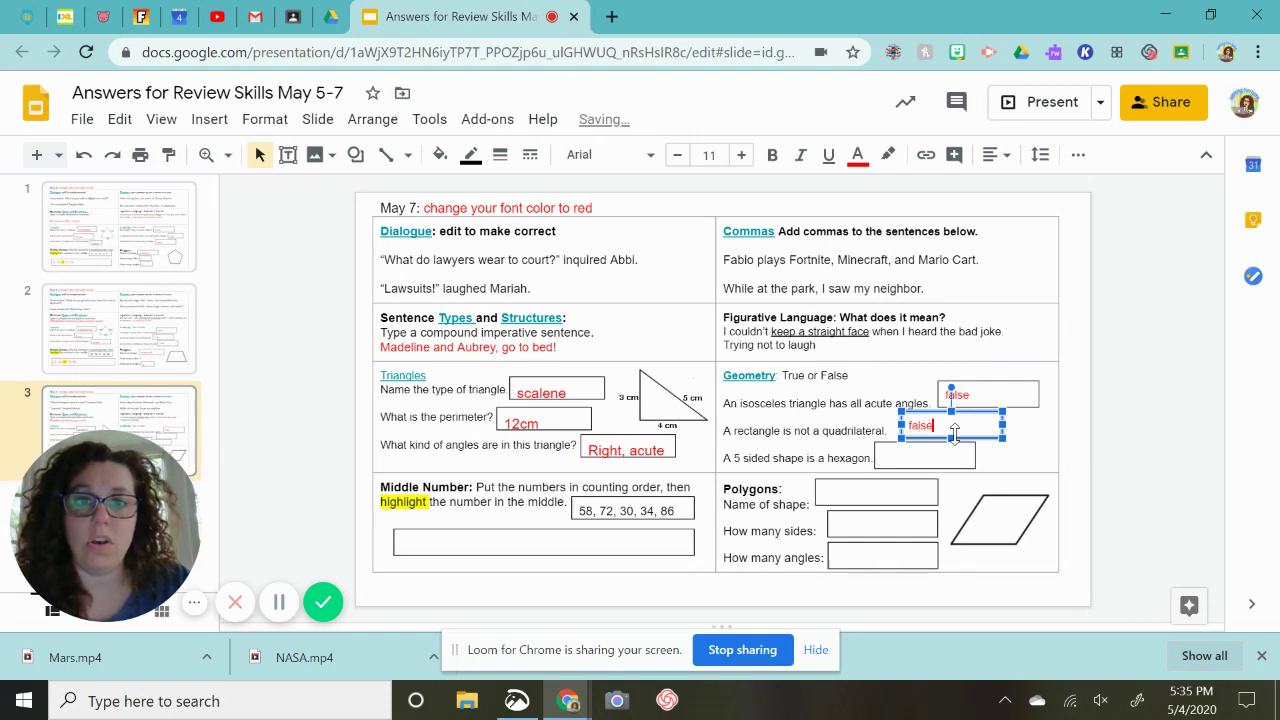
text(lse)
click(1002, 465)
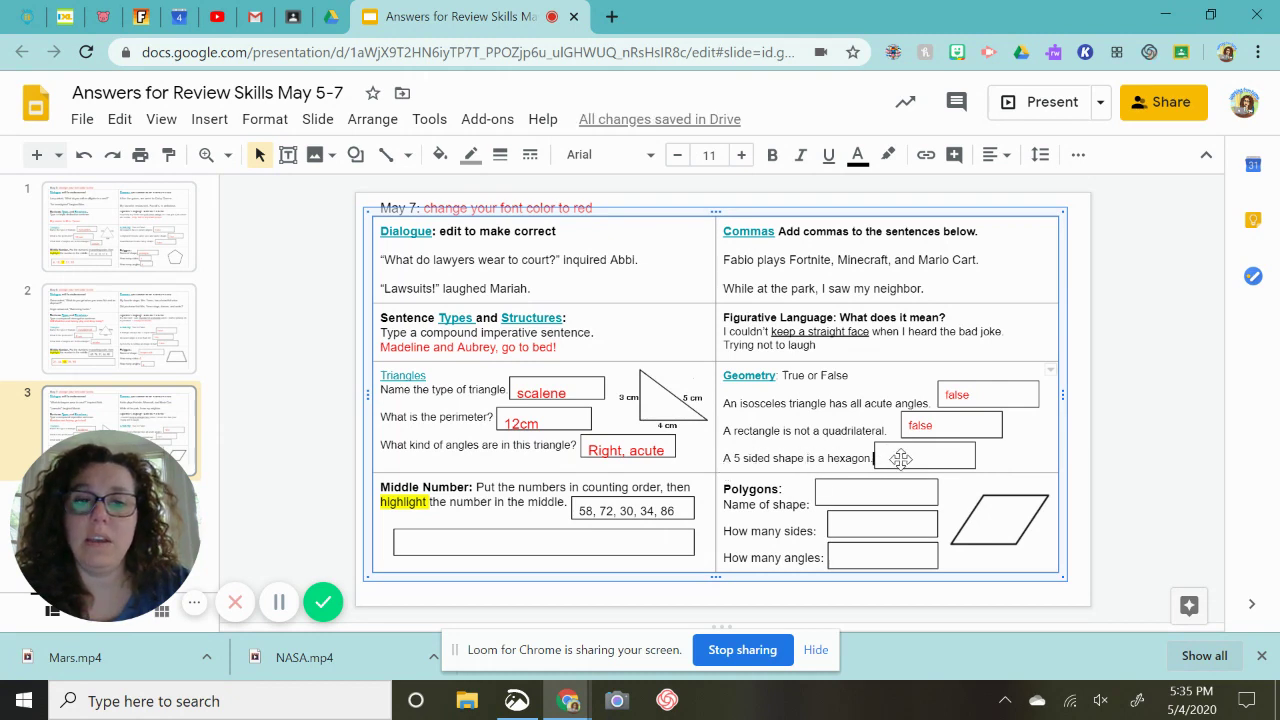
click(901, 459)
text(fal)
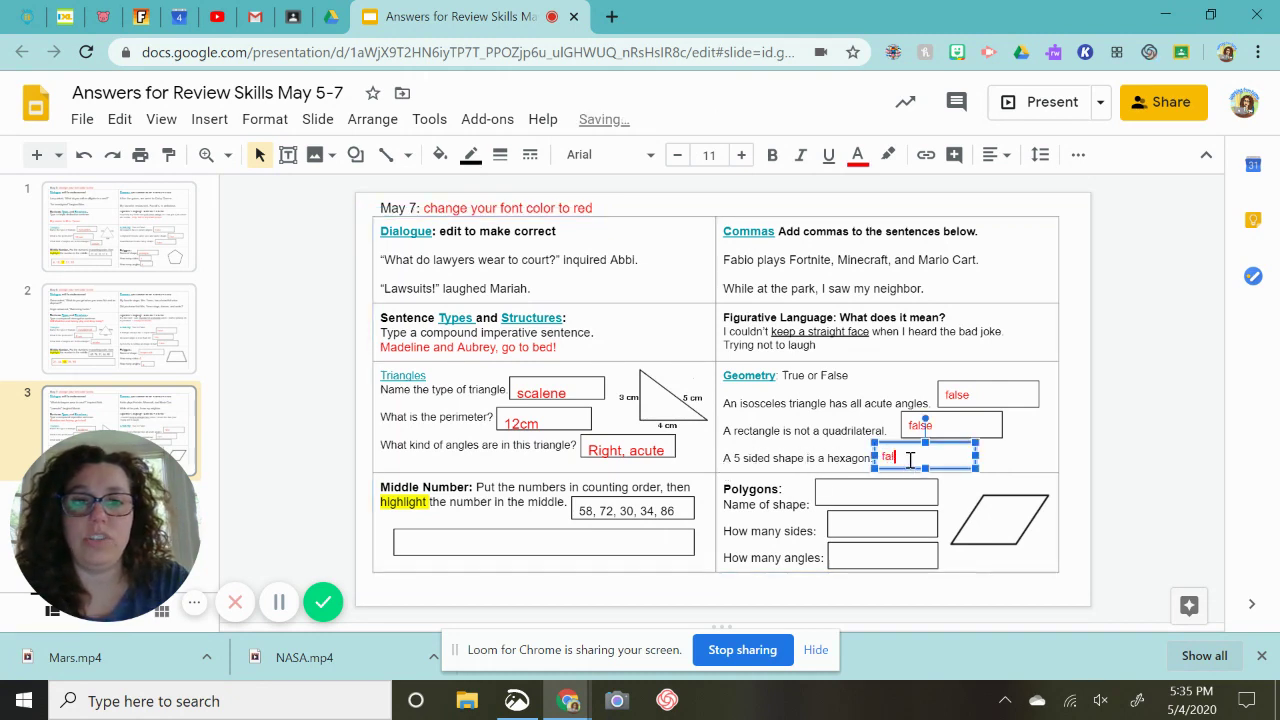
text(se)
click(1012, 458)
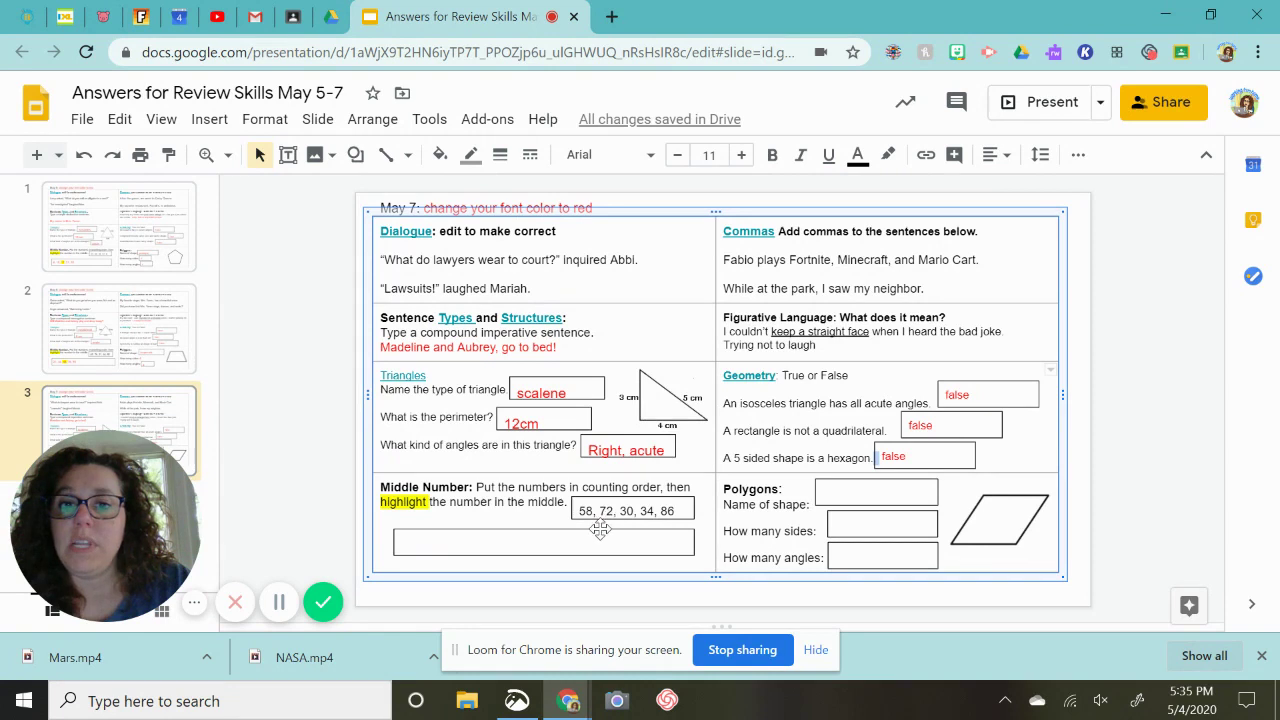
Step: Enter the Middle Number values in counting order as "30, 34, 58, 72, 86" in the empty answer box
click(539, 549)
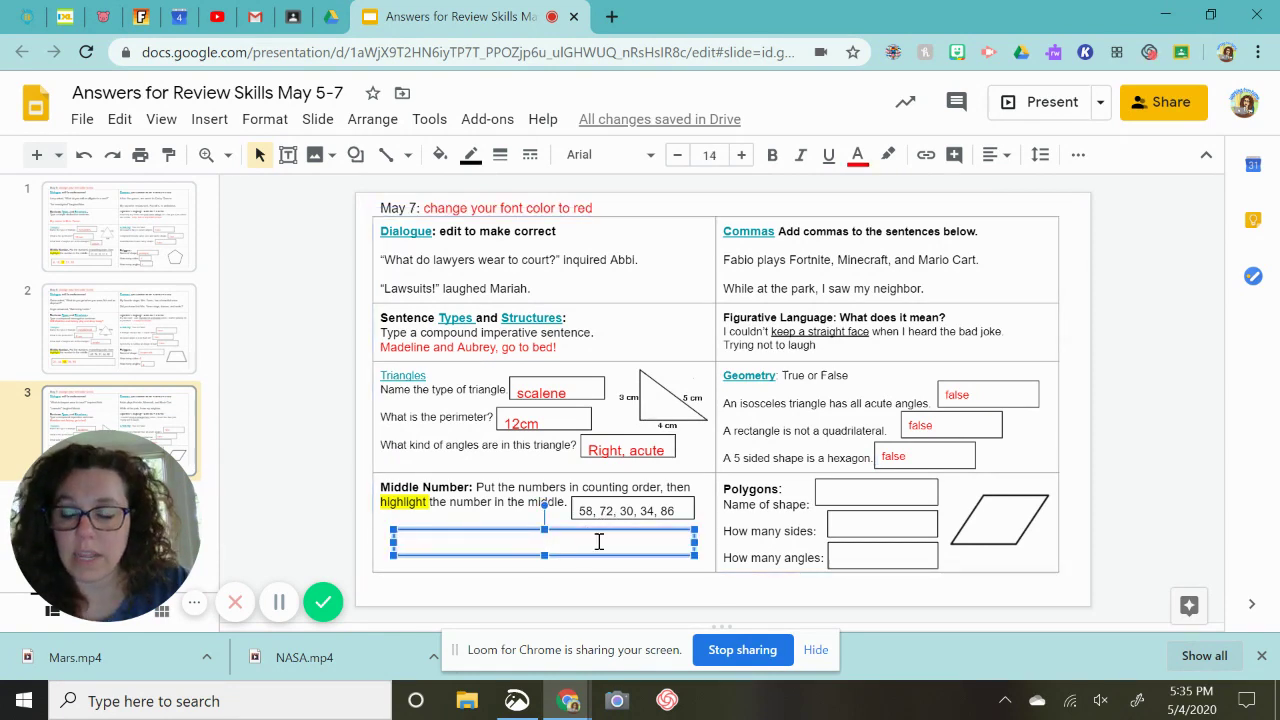
text(30, 34,)
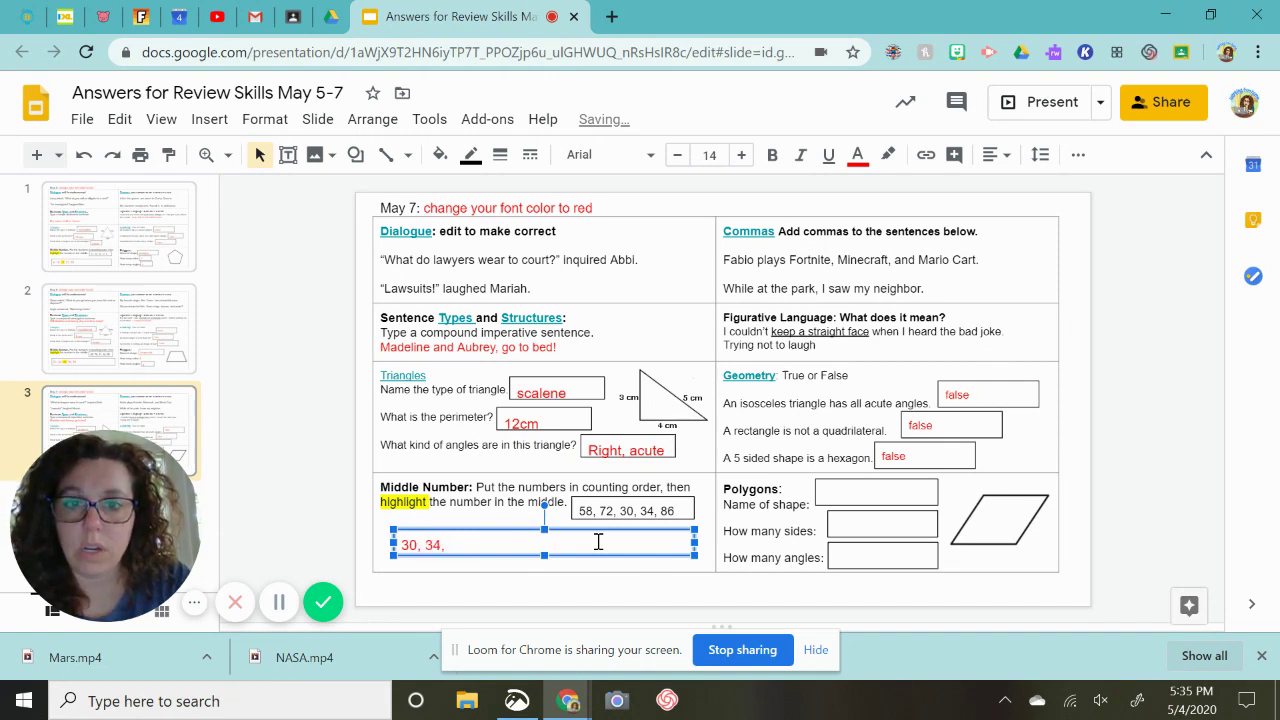
text( 58,)
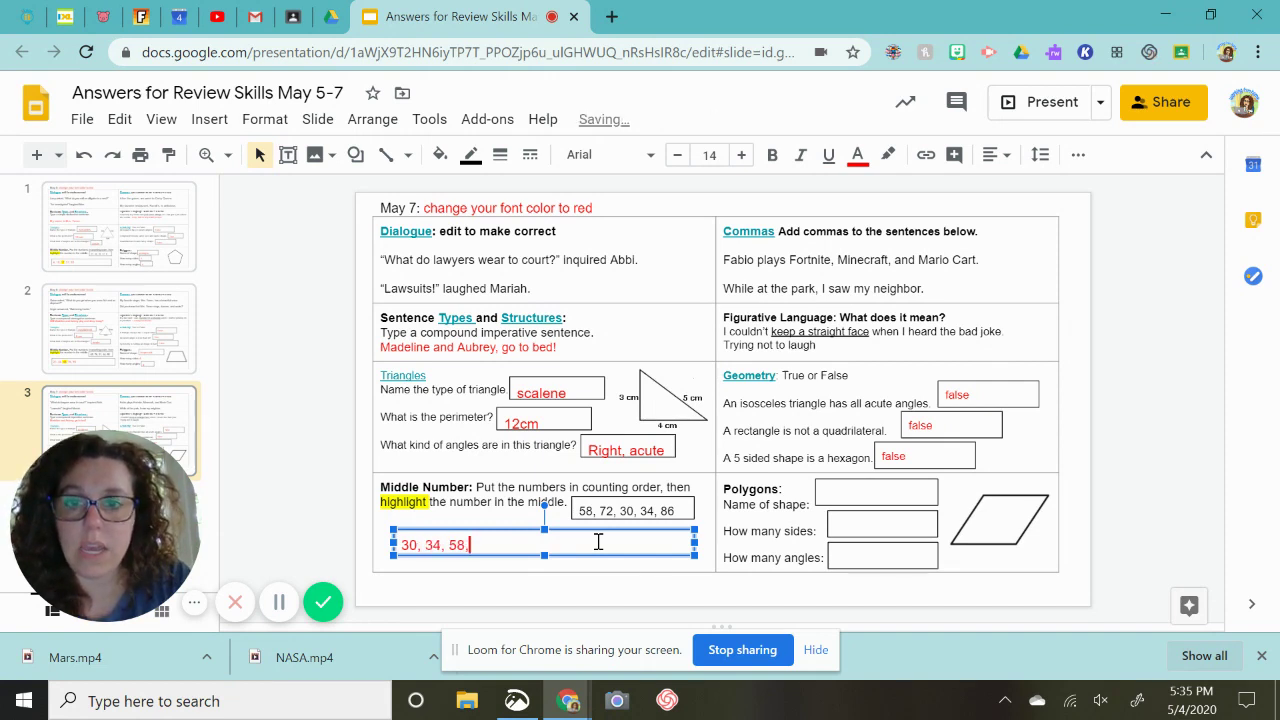
text( 72, 86)
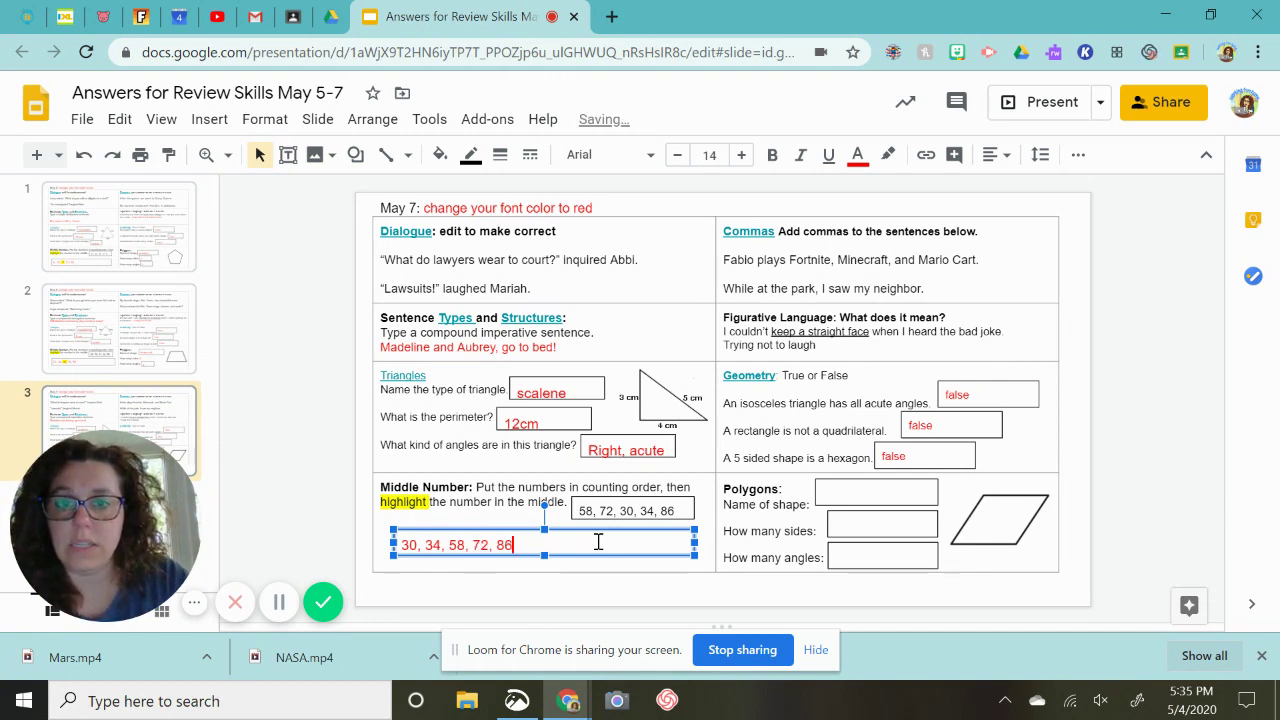
Step: Highlight the middle number 58 in yellow in the ordered list
double_click(456, 545)
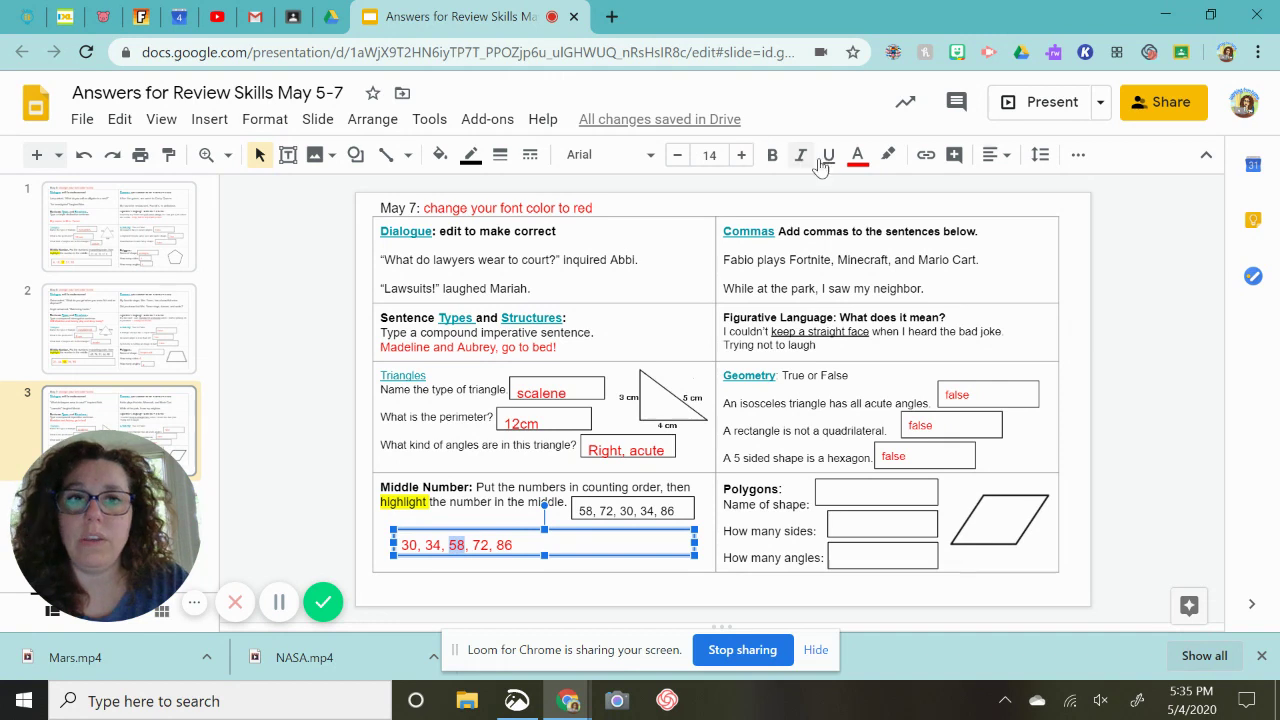
click(887, 155)
click(963, 248)
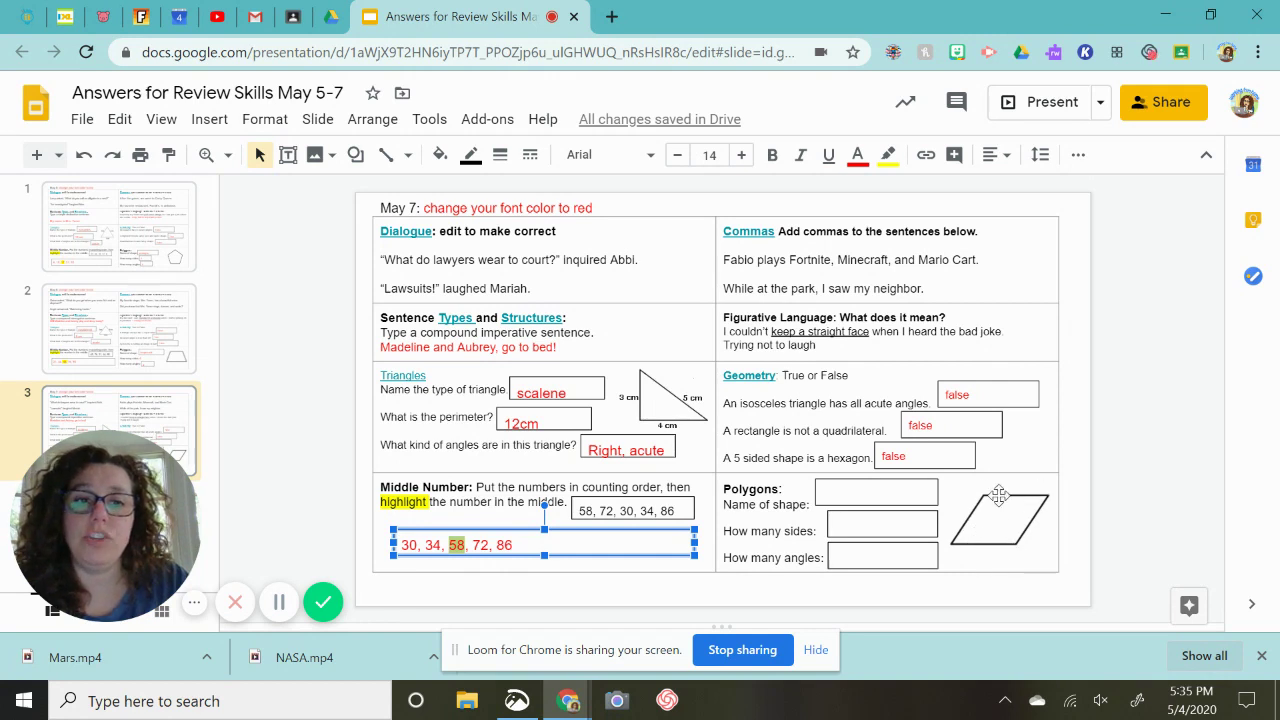
Step: Enter "rhombus" as the name of the shape in the Polygons section
click(874, 500)
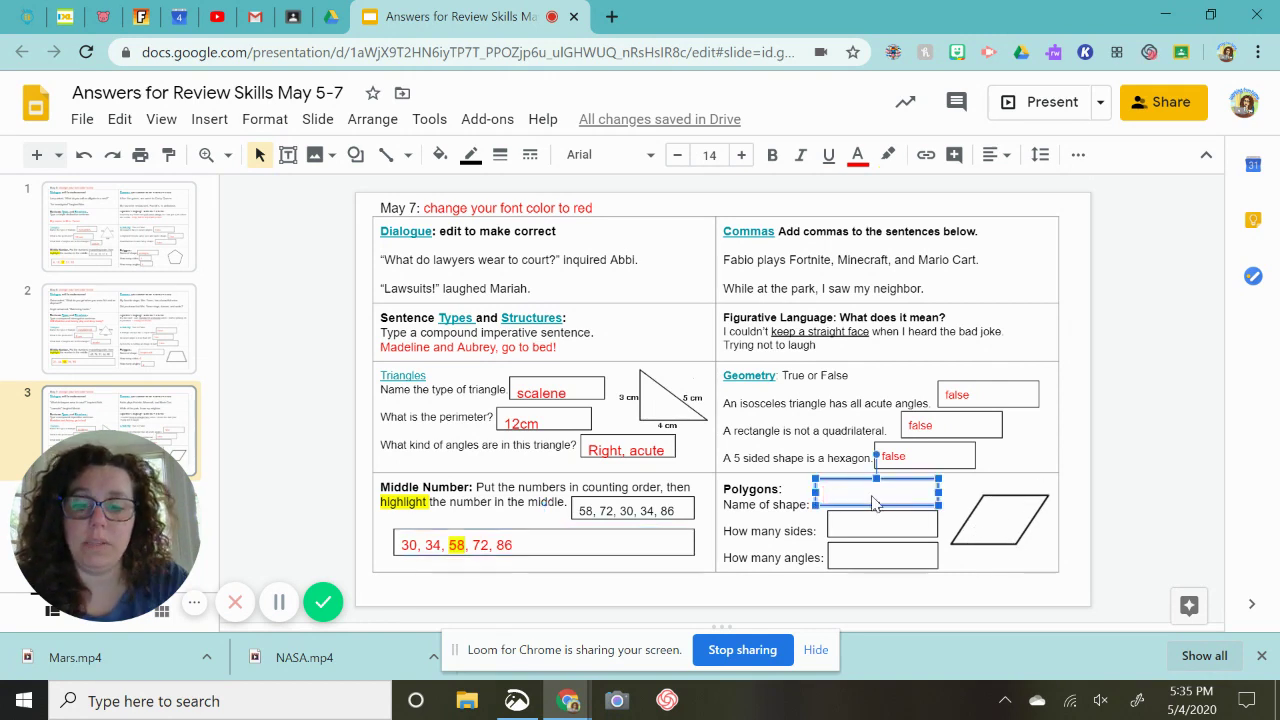
text(sh)
key(BackSpace)
key(BackSpace)
key(BackSpace)
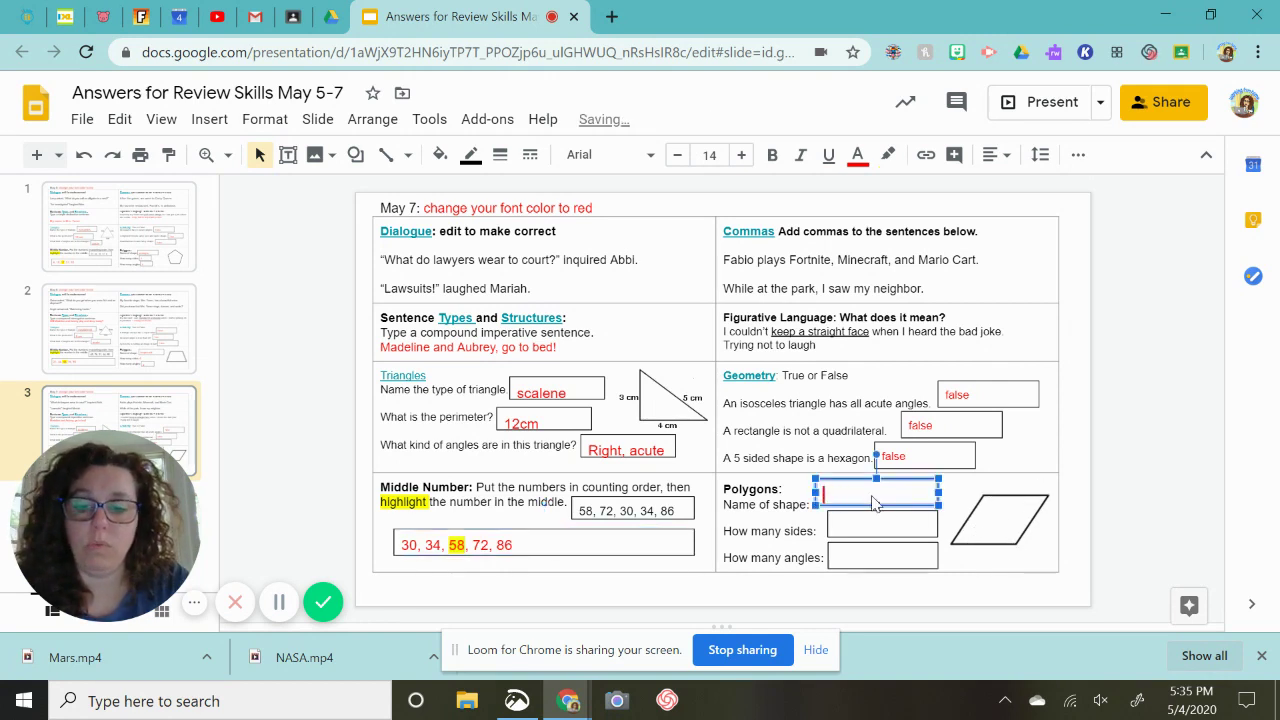
text(rhombus)
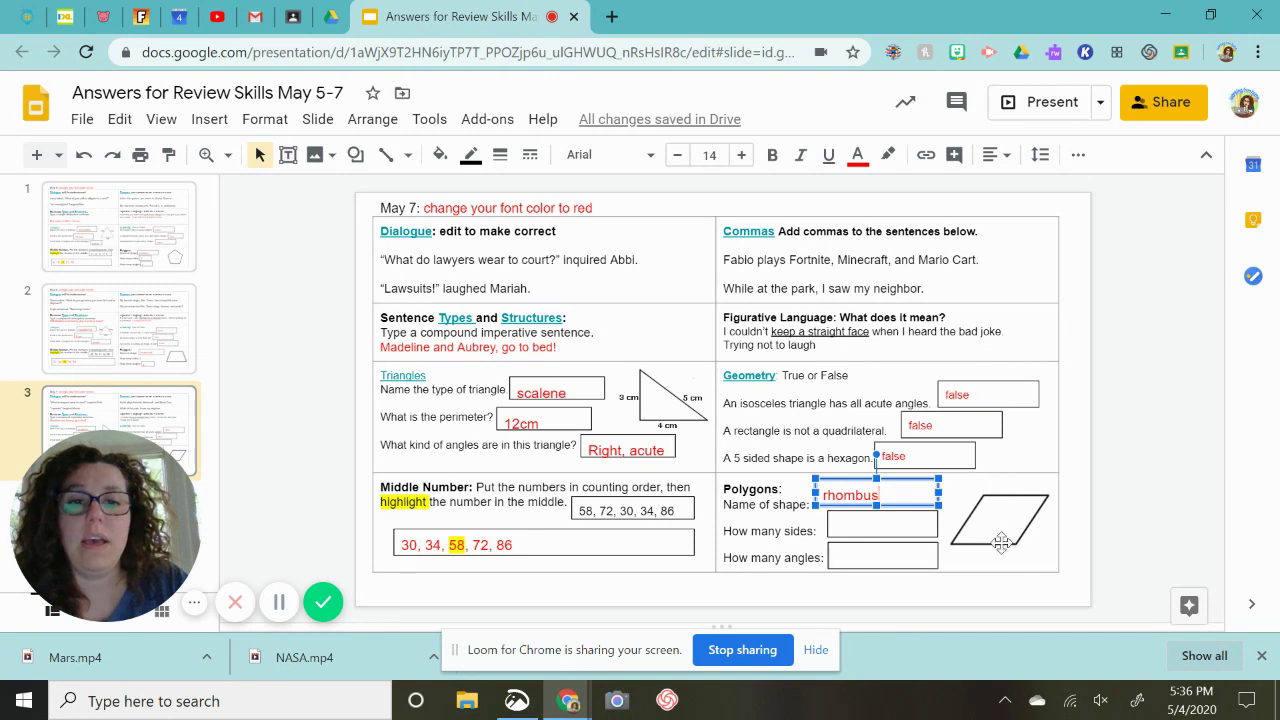
Step: Fill in the Polygons answers with 4 for the number of sides and 4 for the number of angles
click(885, 522)
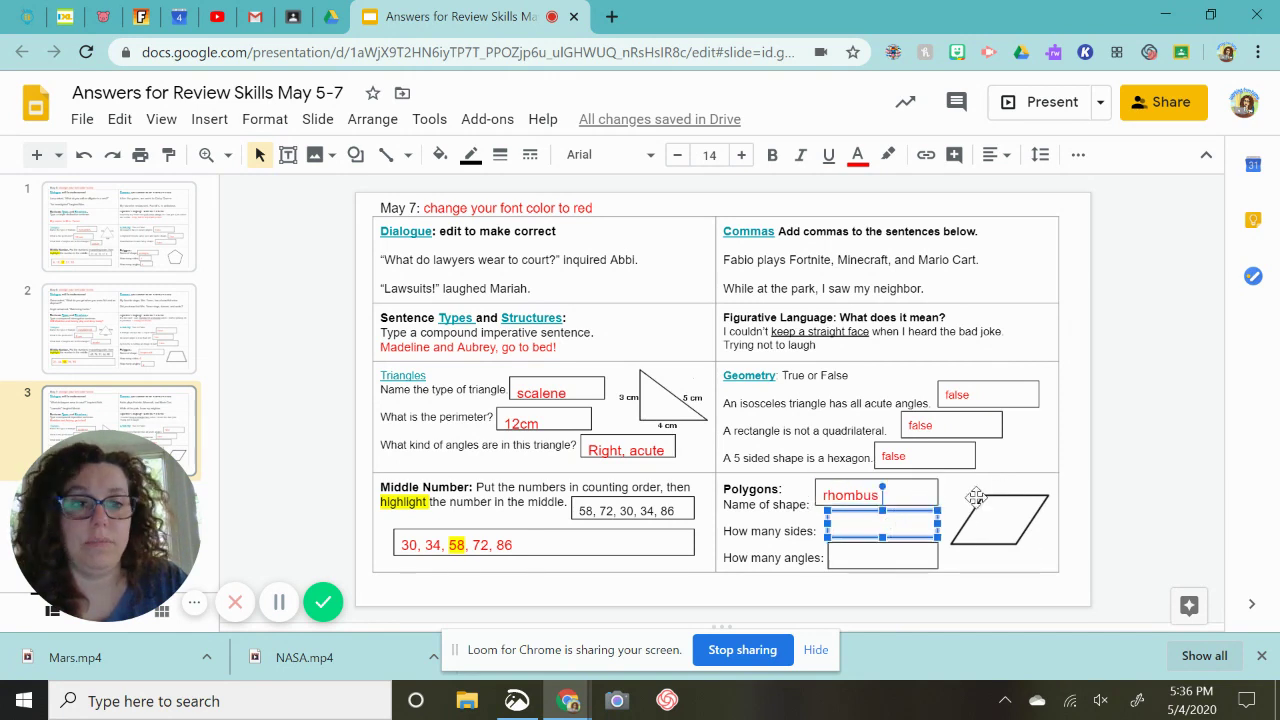
text(4)
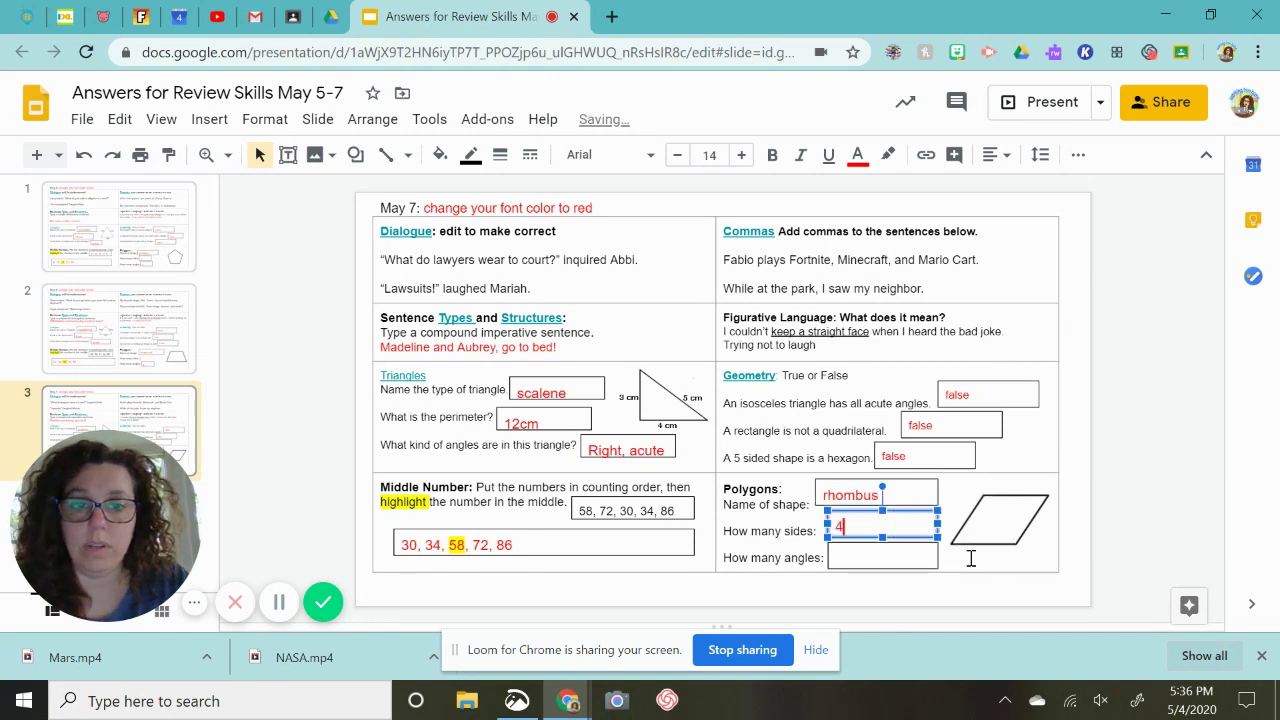
click(912, 566)
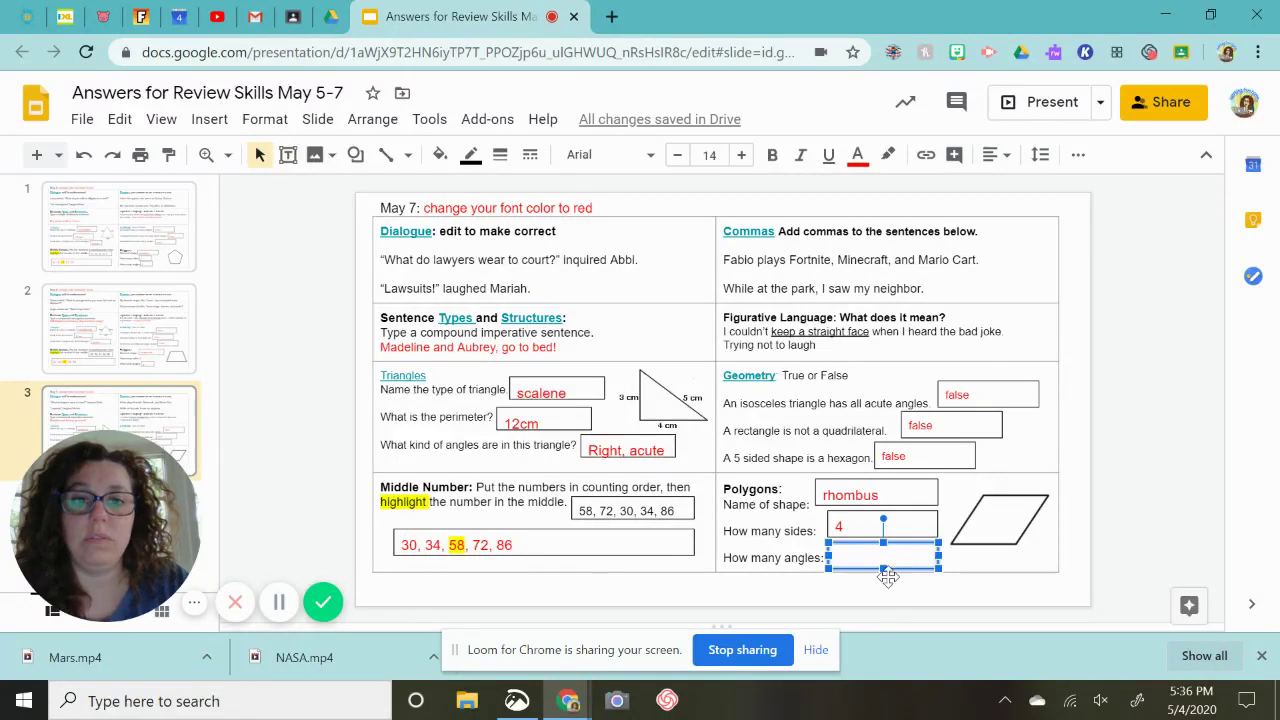
text(4)
click(1146, 545)
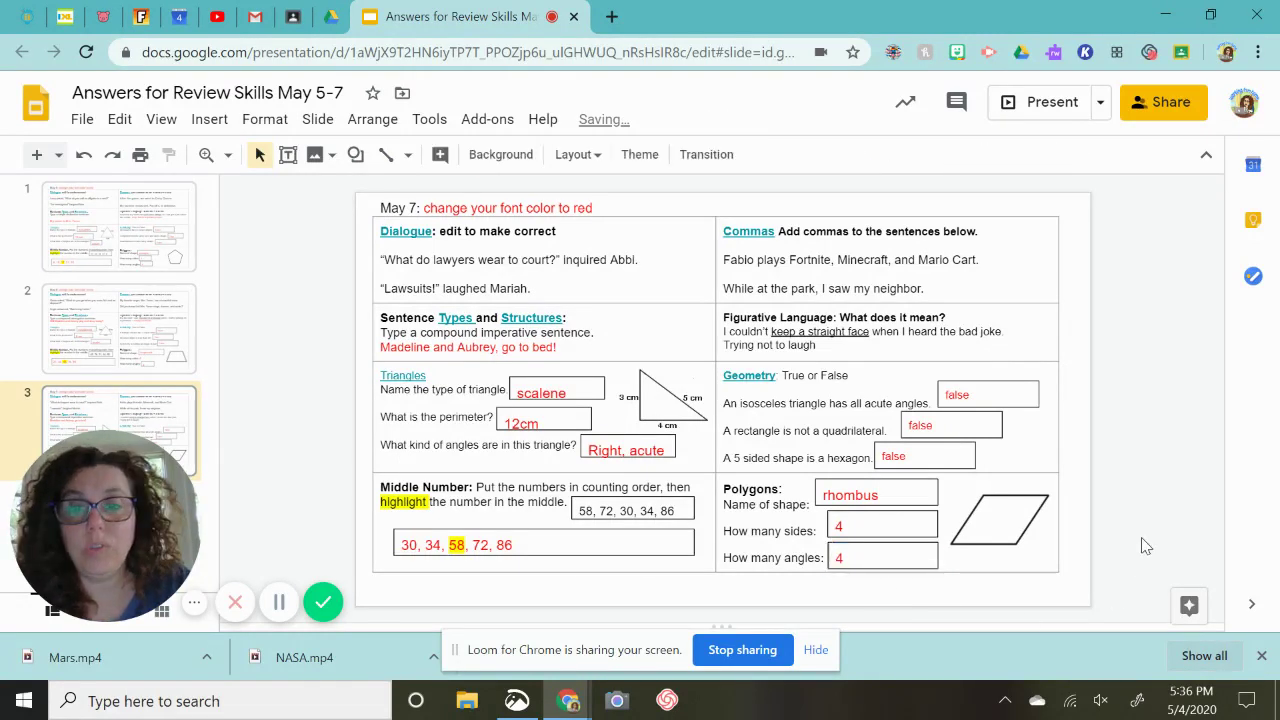